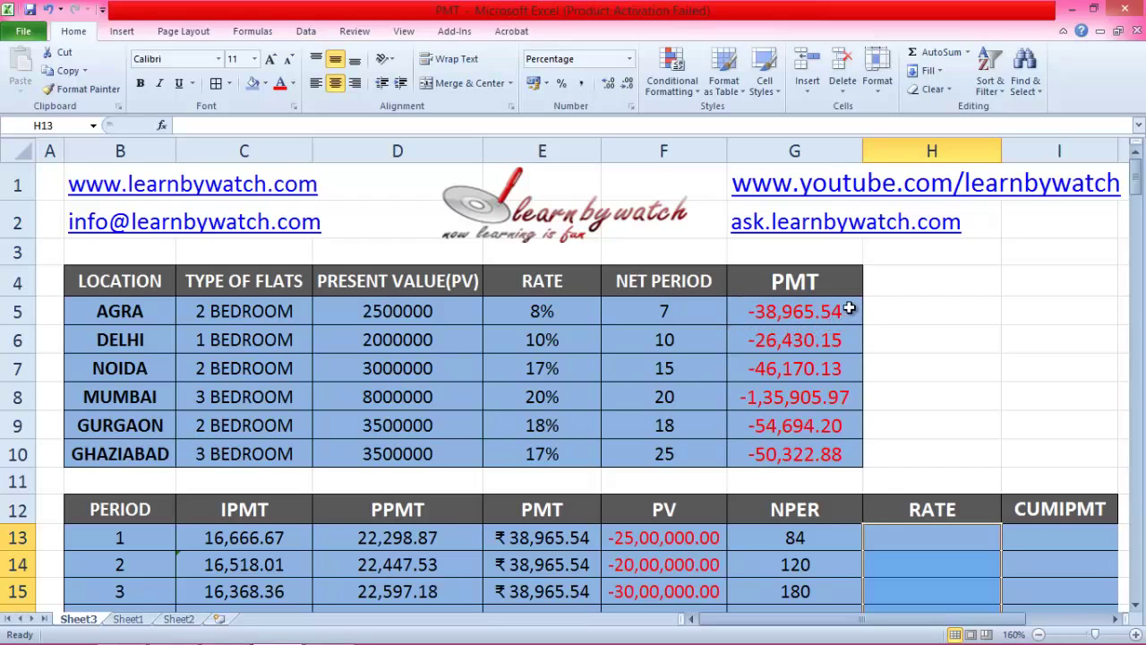
- Scroll to the lower table and begin a =RATE( formula in cell H13
scroll(535, 427, down, 1)
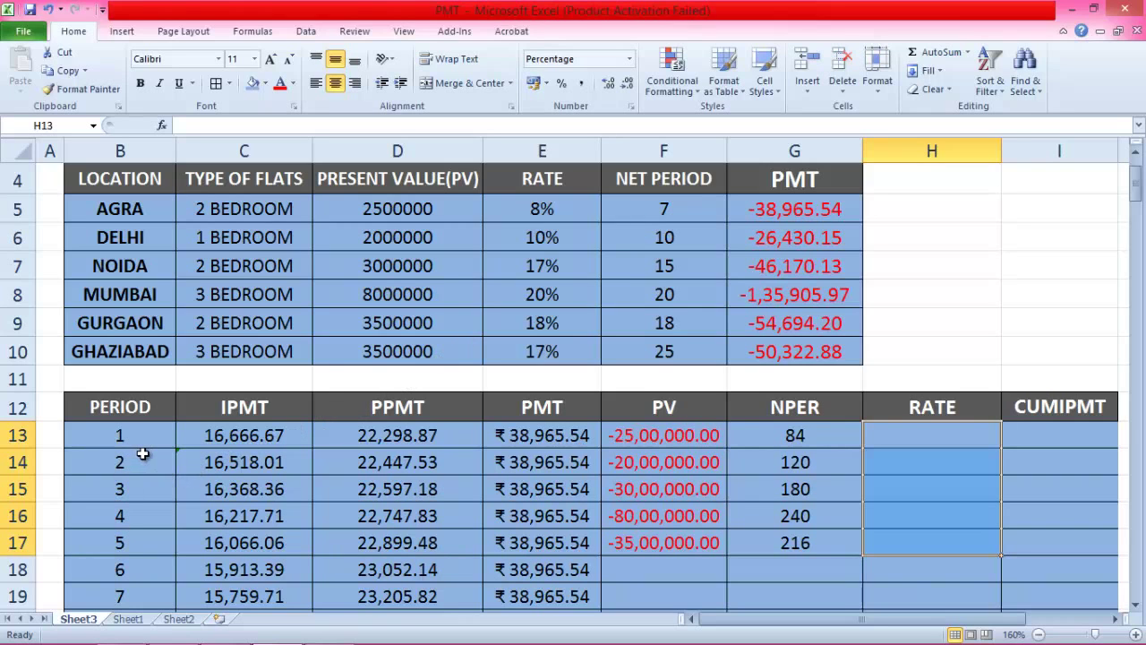
scroll(142, 454, down, 3)
scroll(143, 454, down, 1)
scroll(144, 454, down, 3)
scroll(148, 454, down, 4)
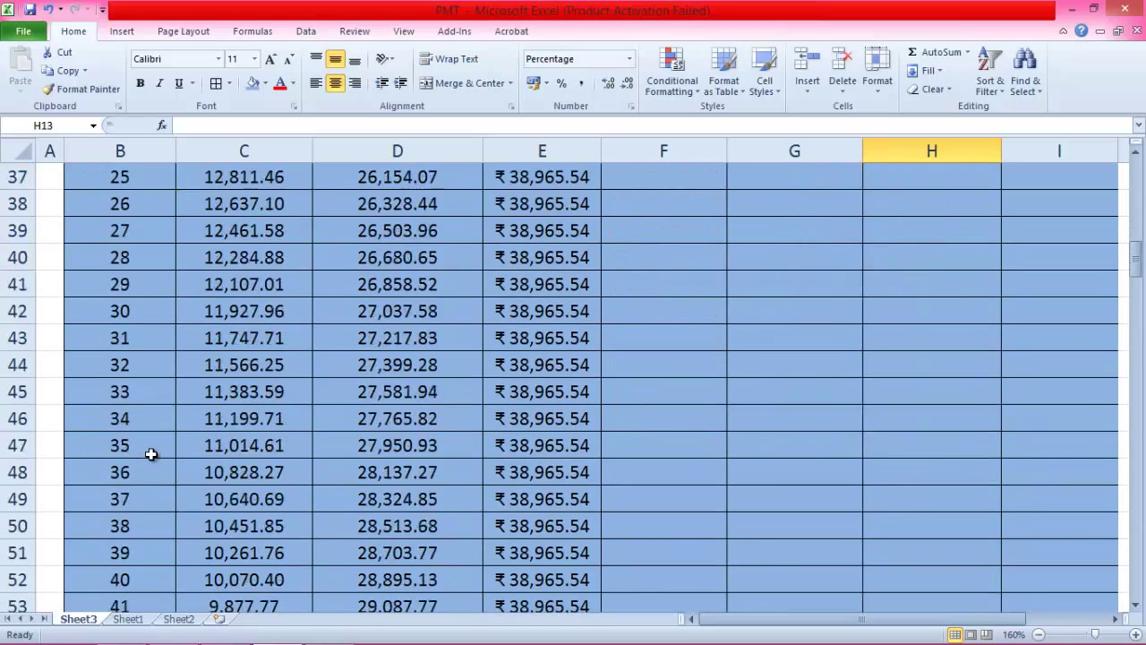
scroll(152, 454, down, 5)
scroll(151, 454, up, 1)
scroll(152, 454, up, 6)
scroll(154, 460, up, 3)
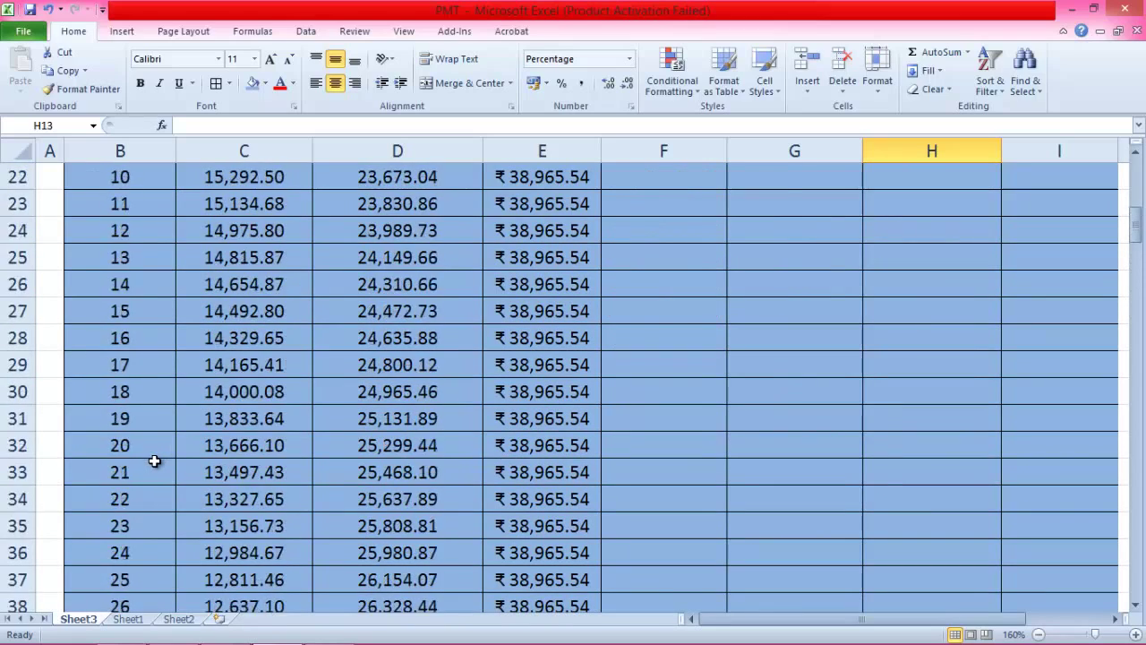
scroll(154, 460, up, 4)
scroll(154, 460, up, 2)
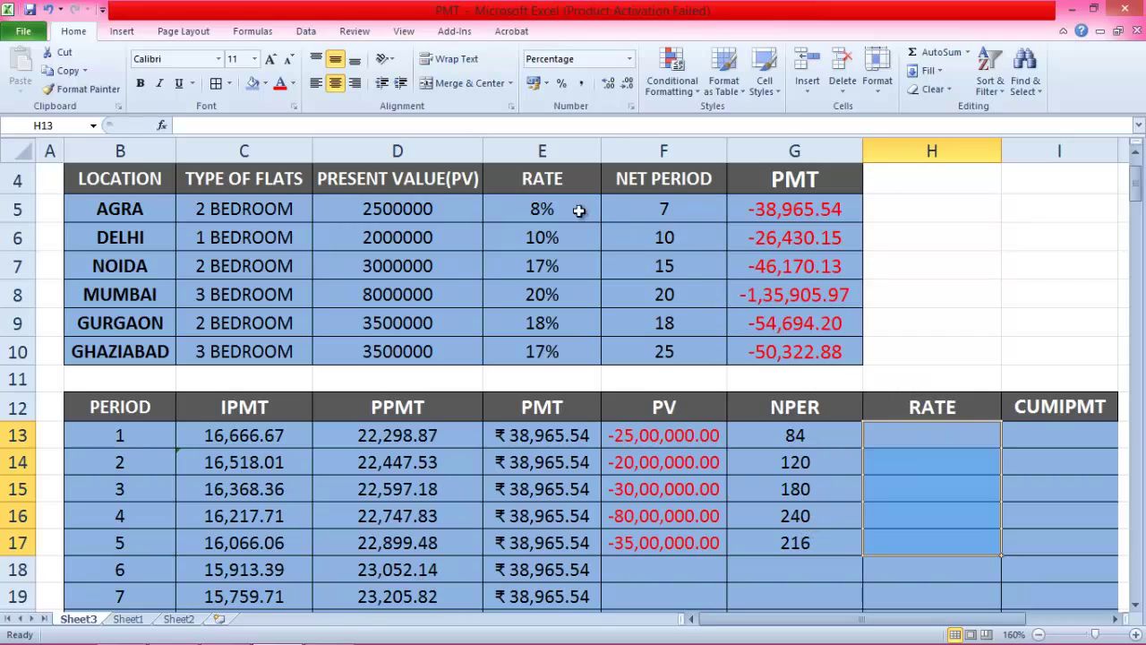
click(912, 439)
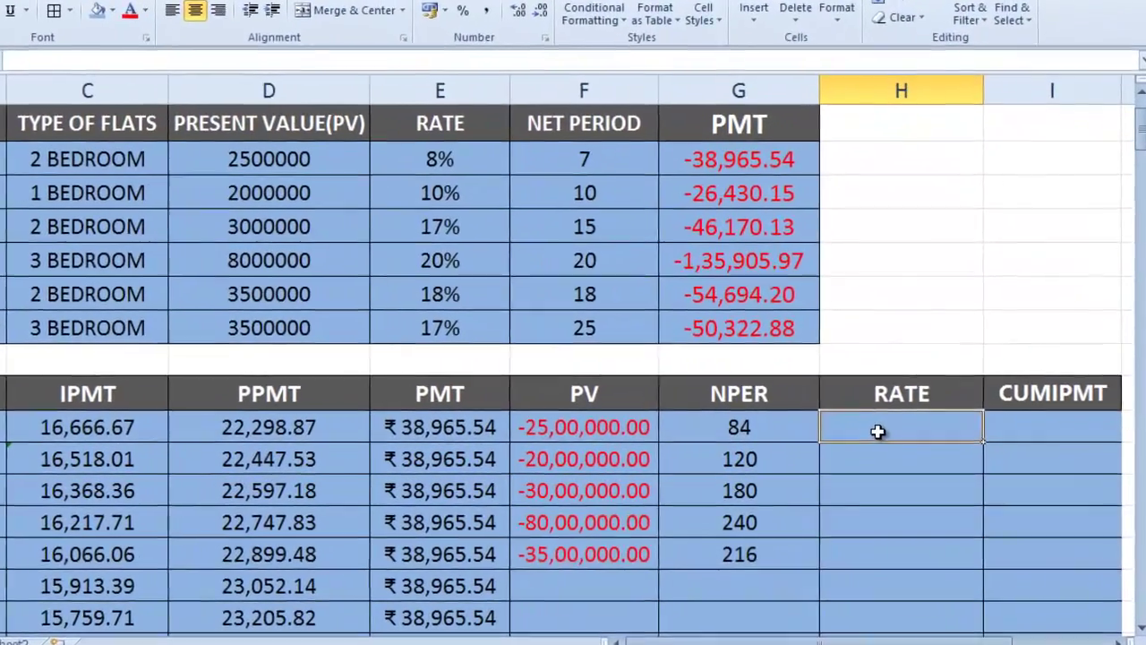
text(=)
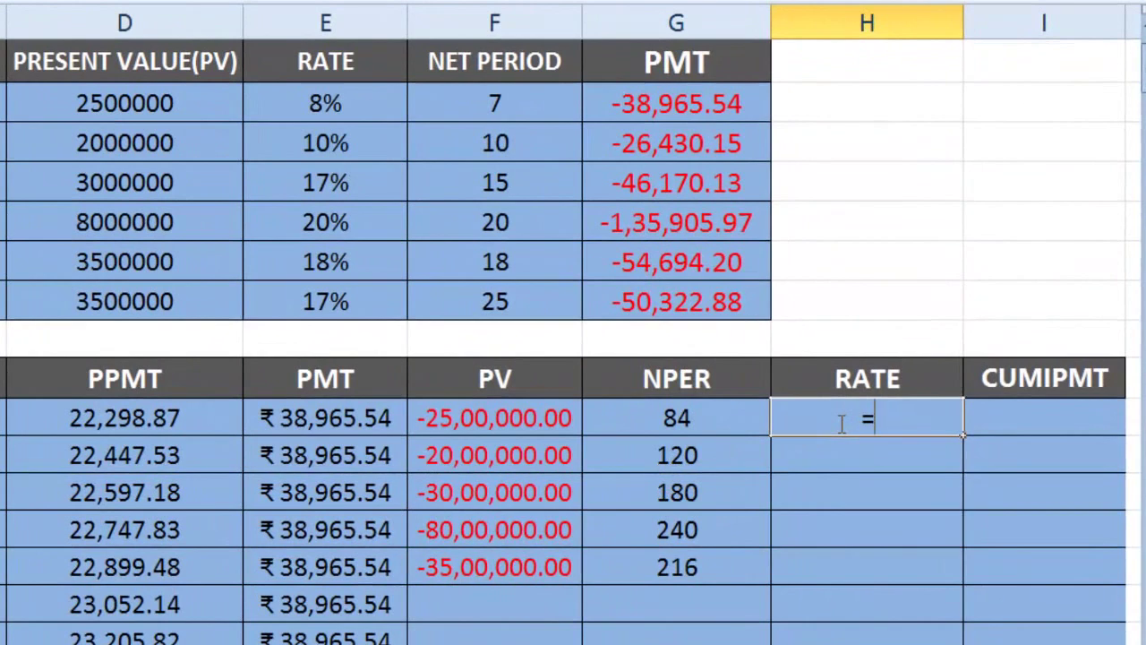
text(RATE()
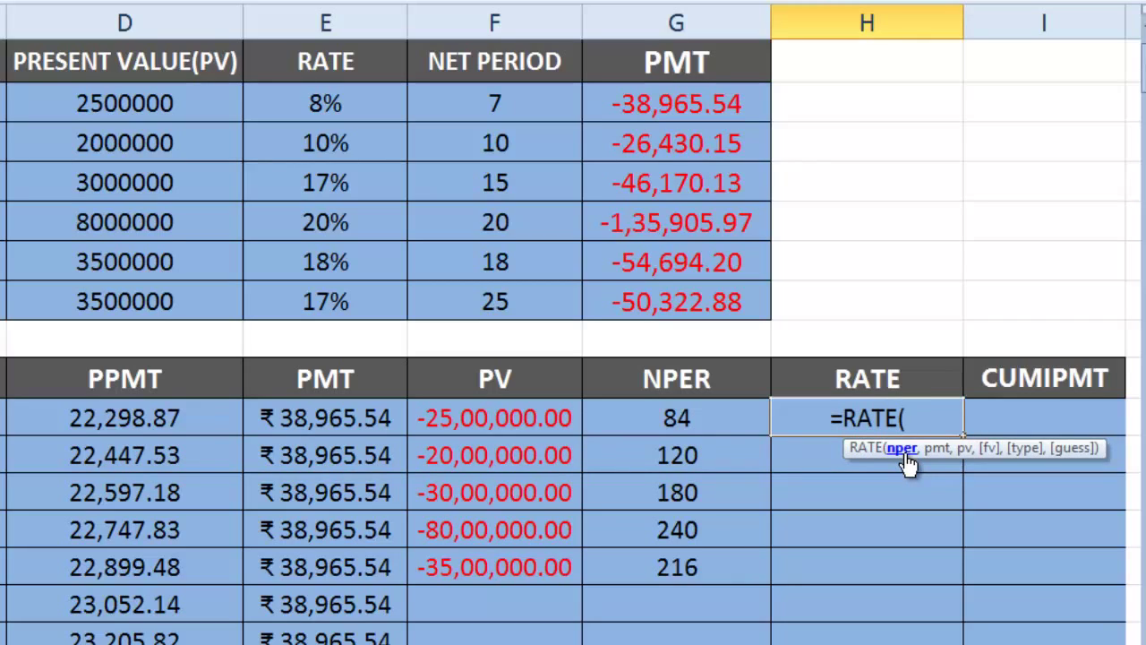
- Fill in the arguments F5*12, G5, D5, 0, 0 and multiply the result by 12
click(493, 94)
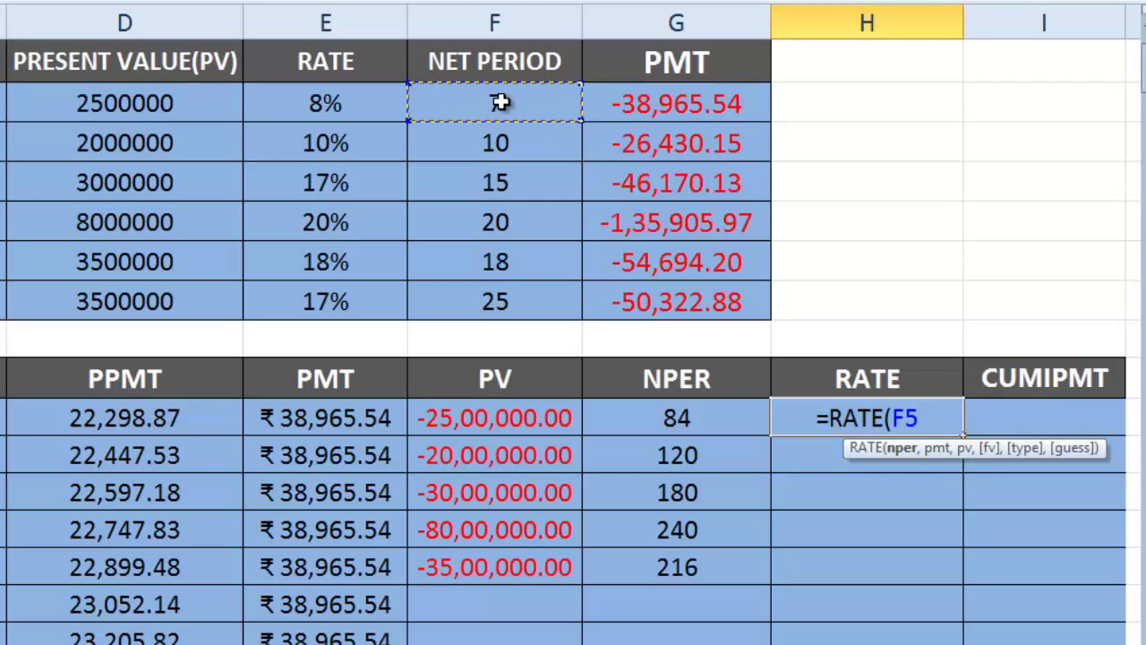
text(*1)
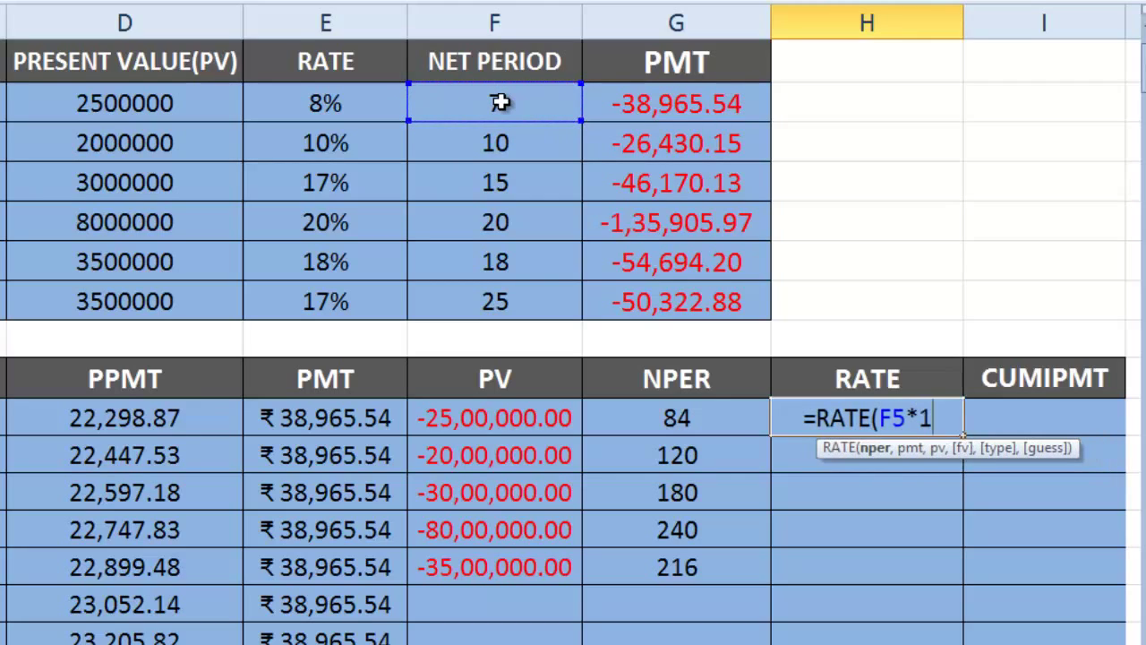
text(2)
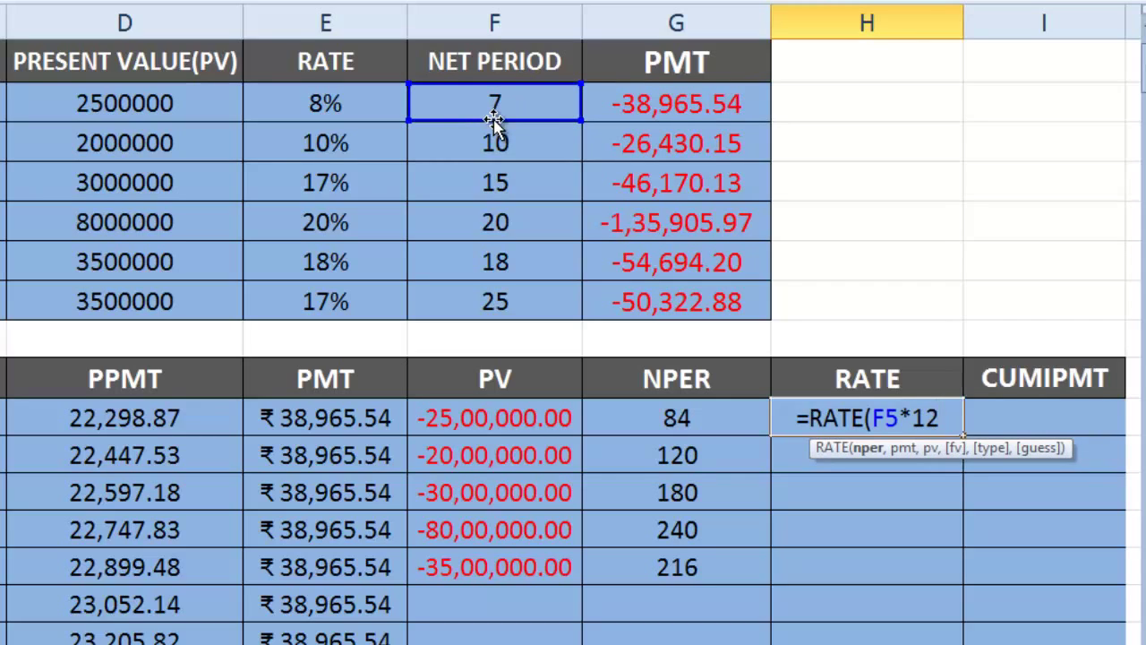
text(,)
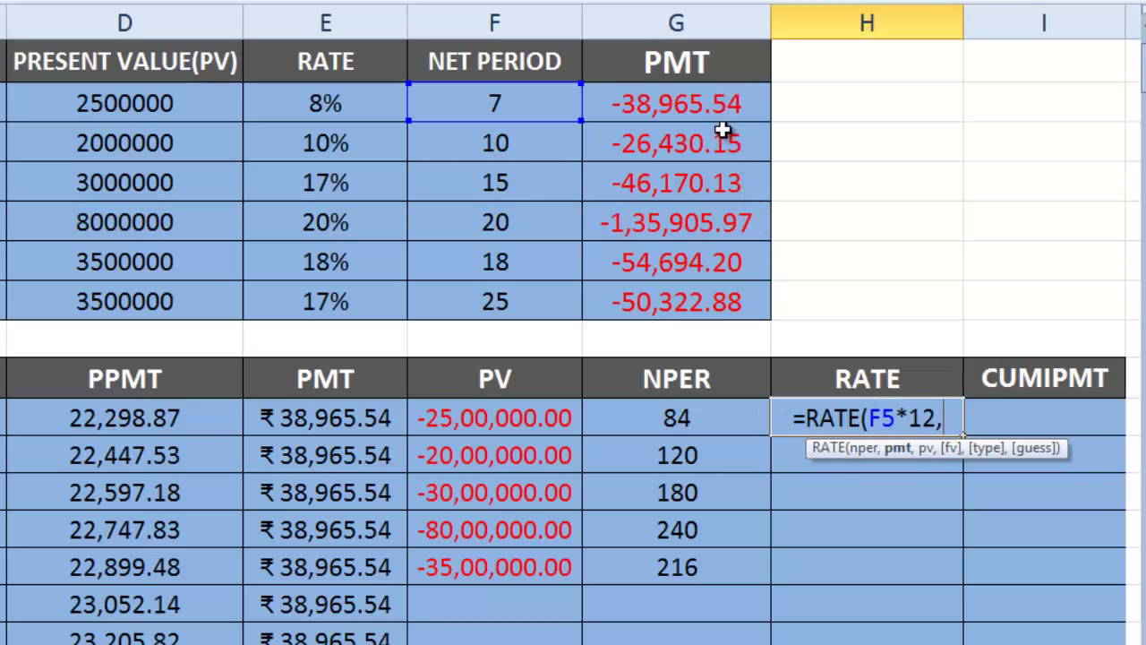
click(658, 106)
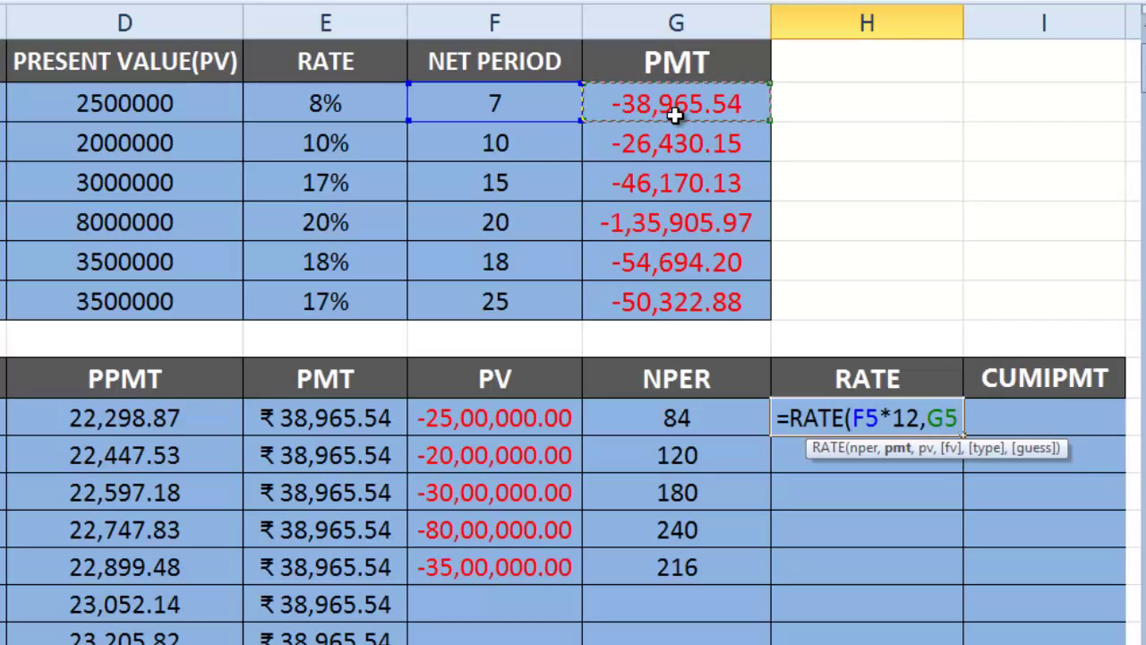
text(,)
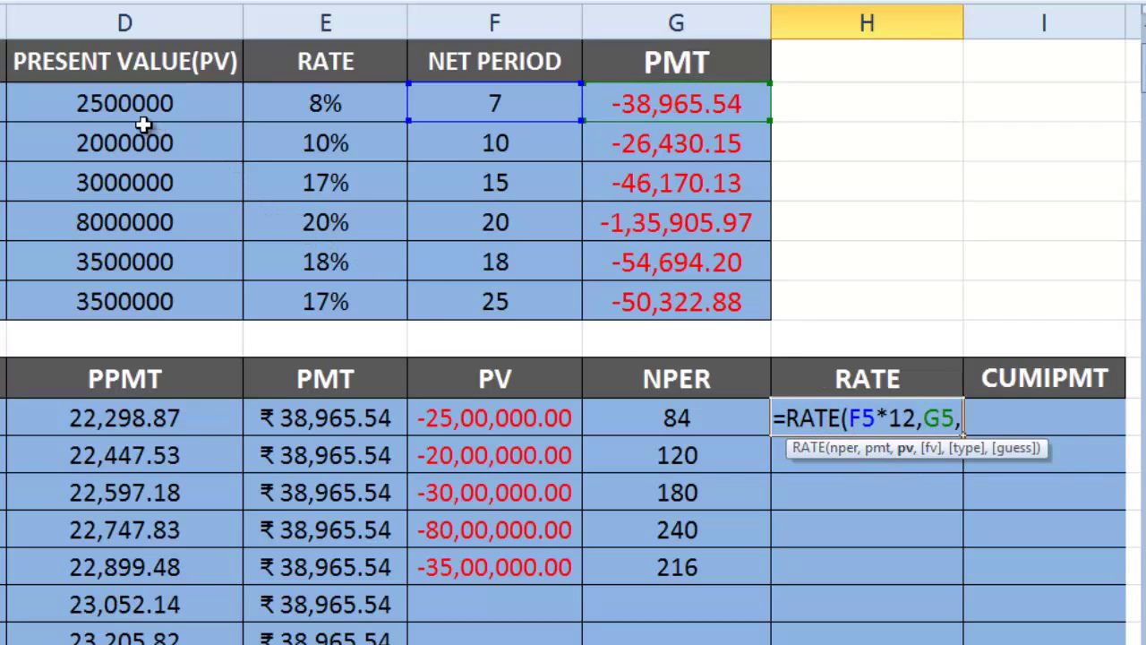
click(135, 99)
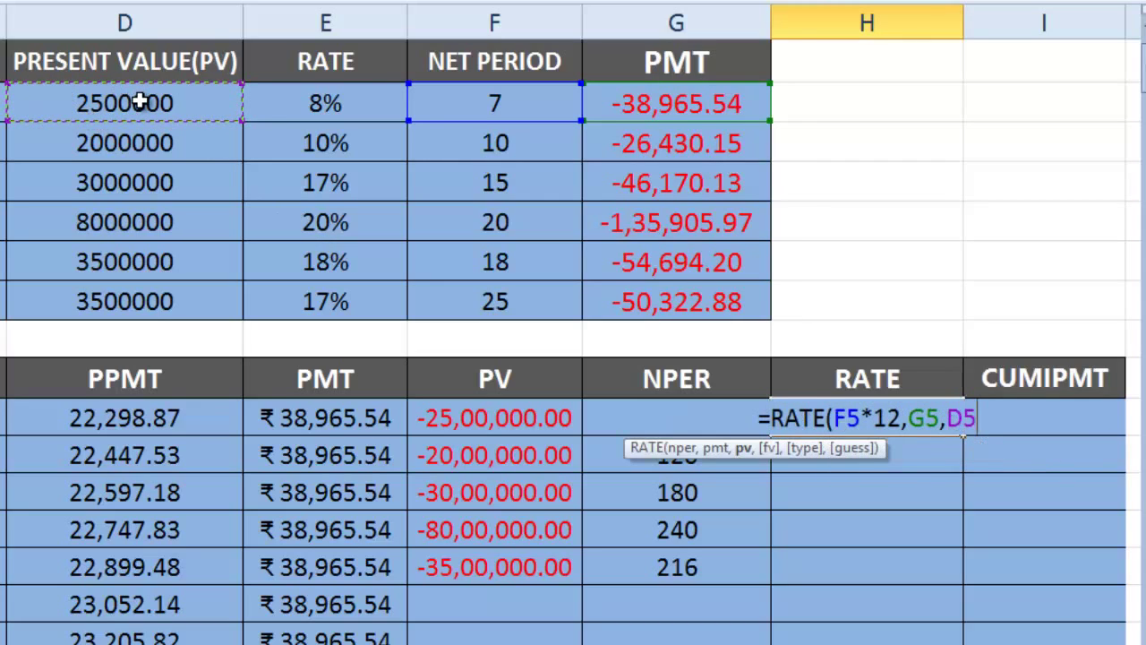
text(,)
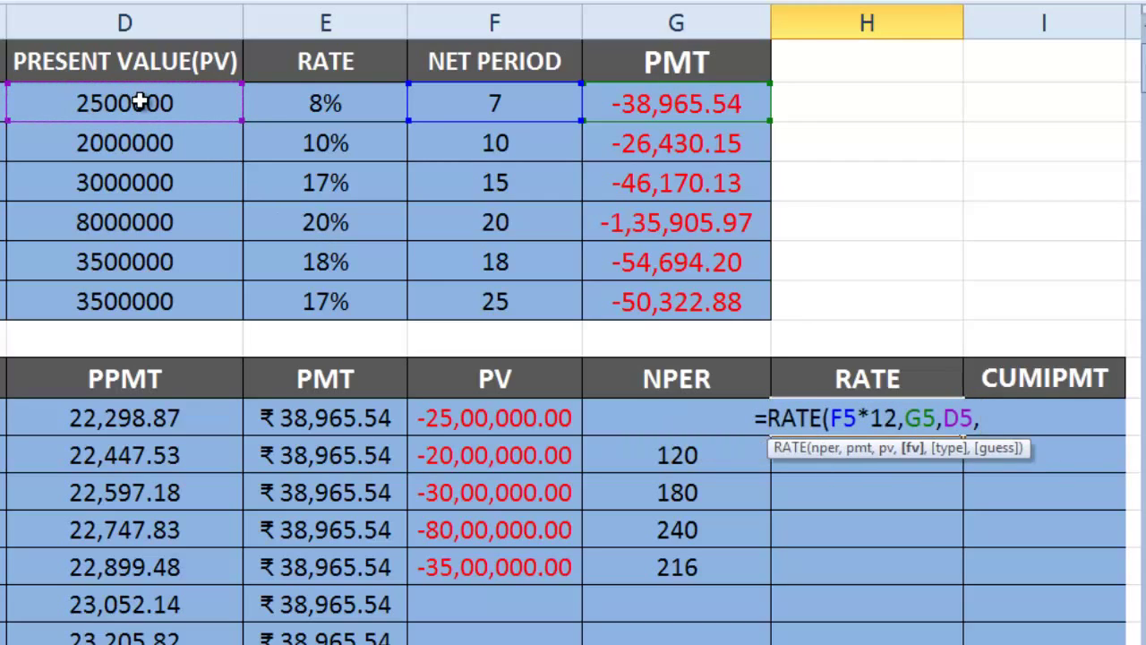
text(0)
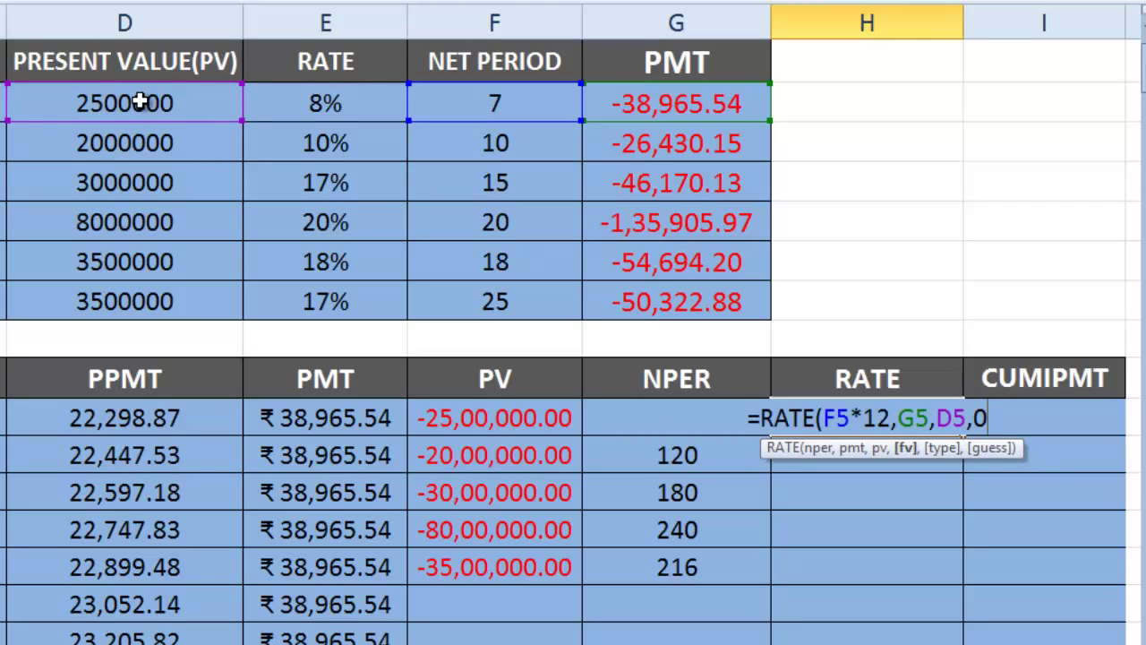
text(,0)
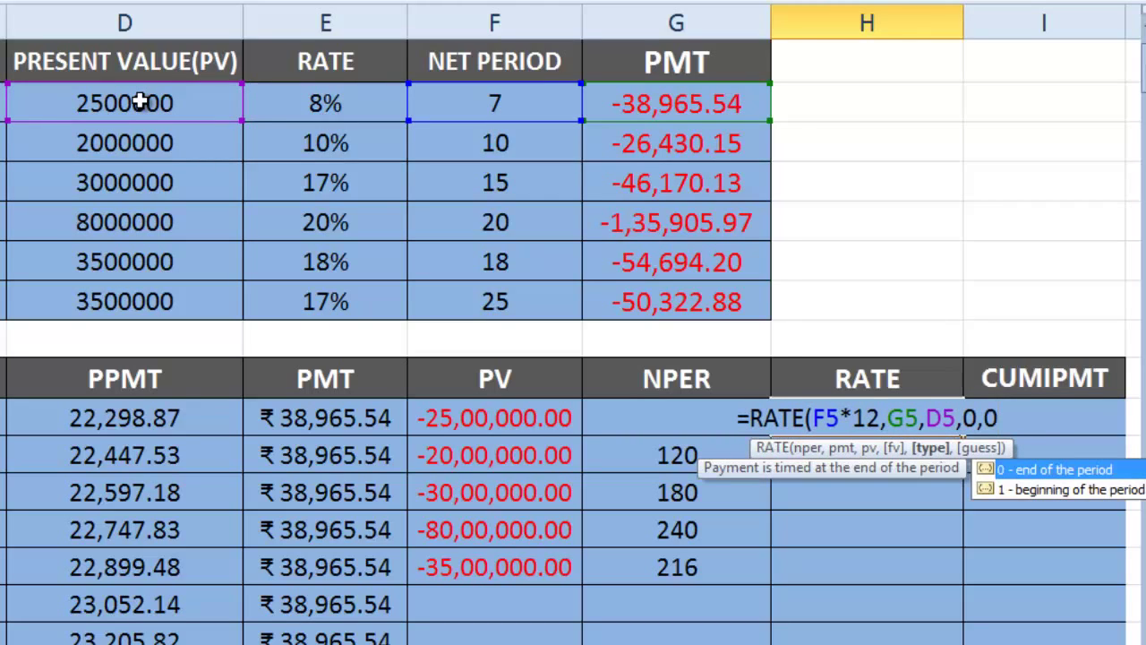
text())
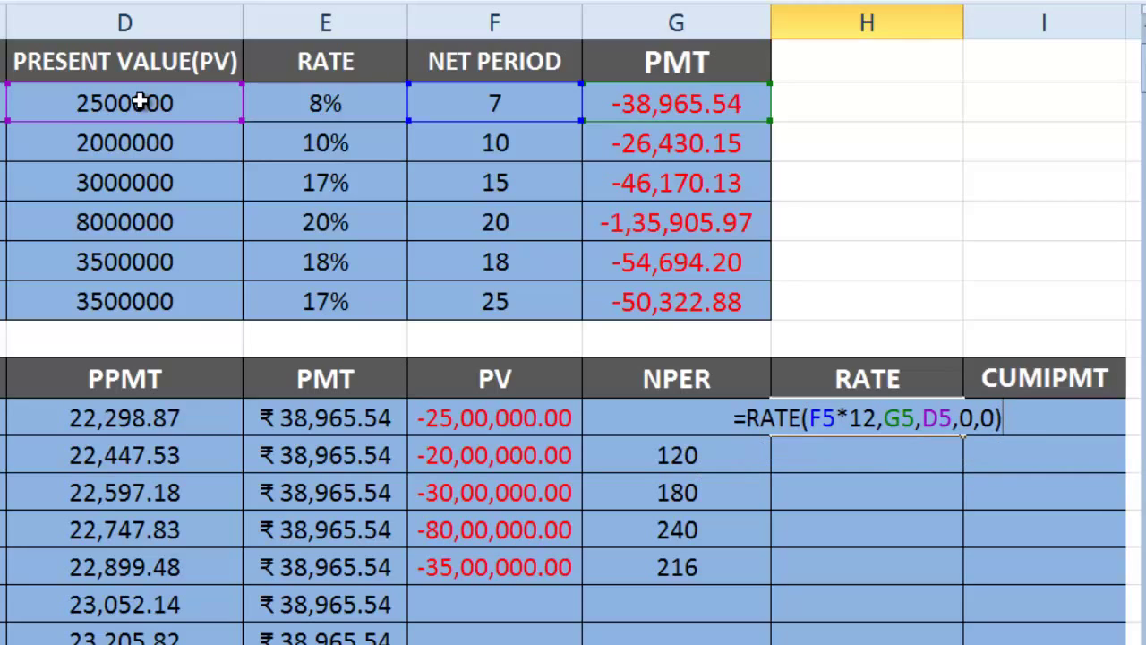
text(*1)
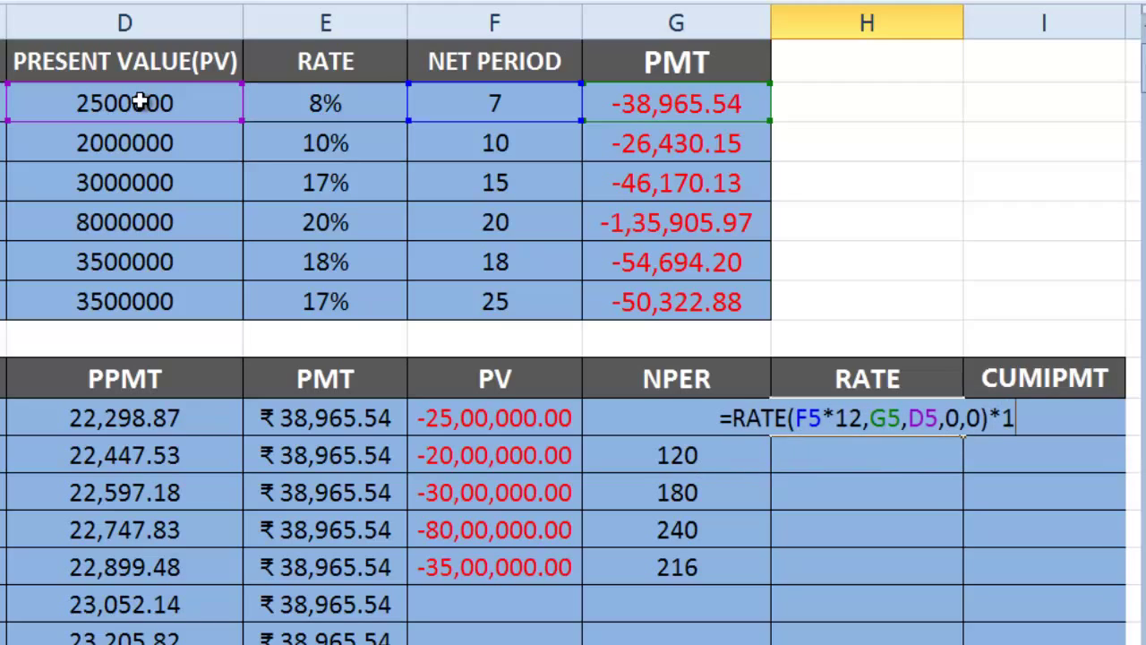
text(2)
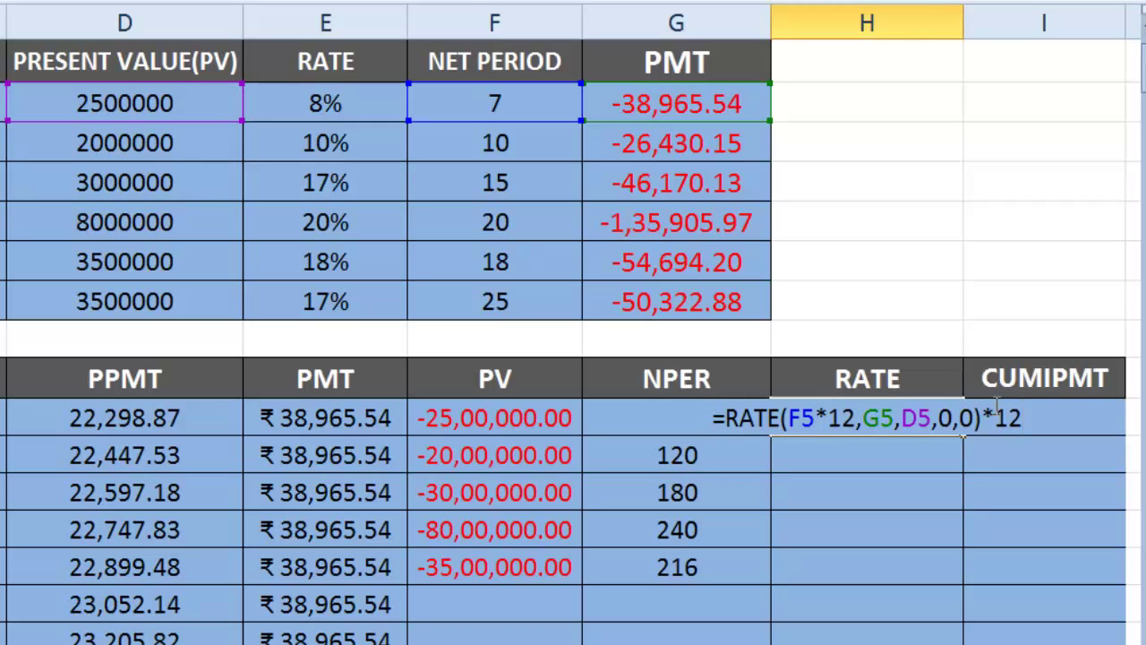
- Commit the H13 rate formula and copy it down through H17
key(Return)
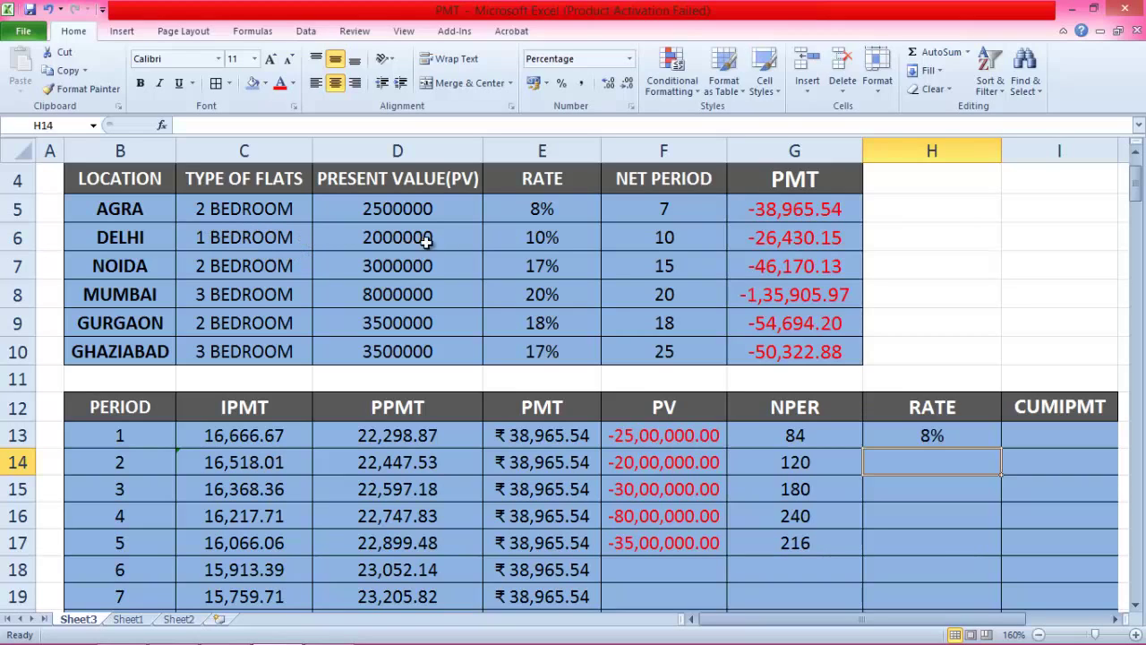
click(951, 442)
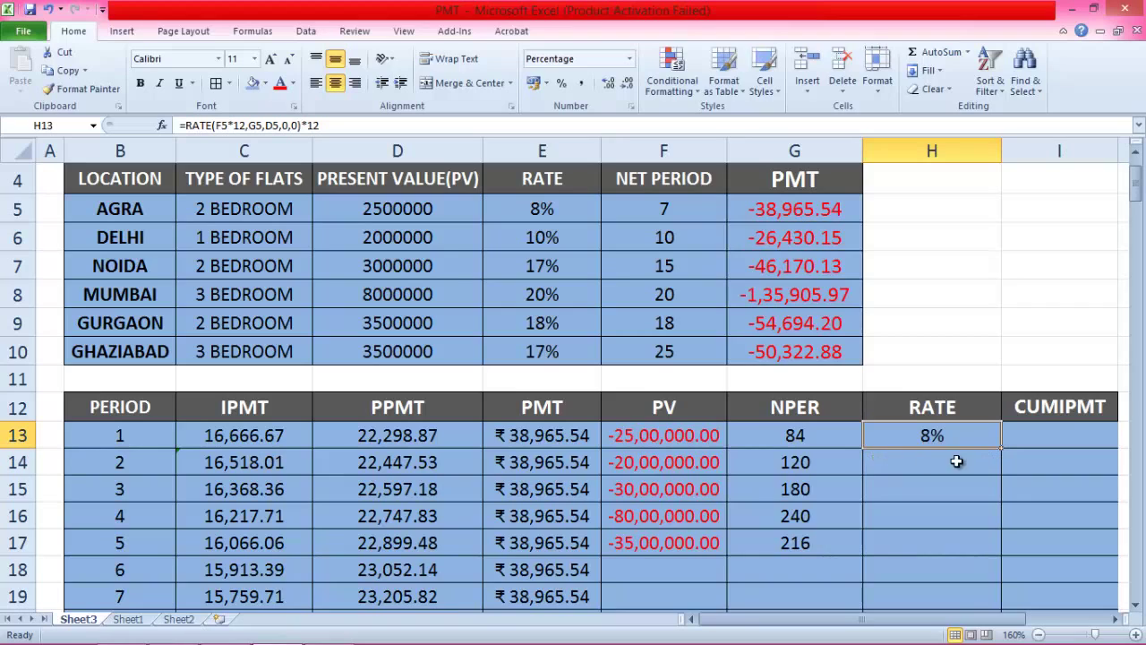
drag(1004, 448, 994, 546)
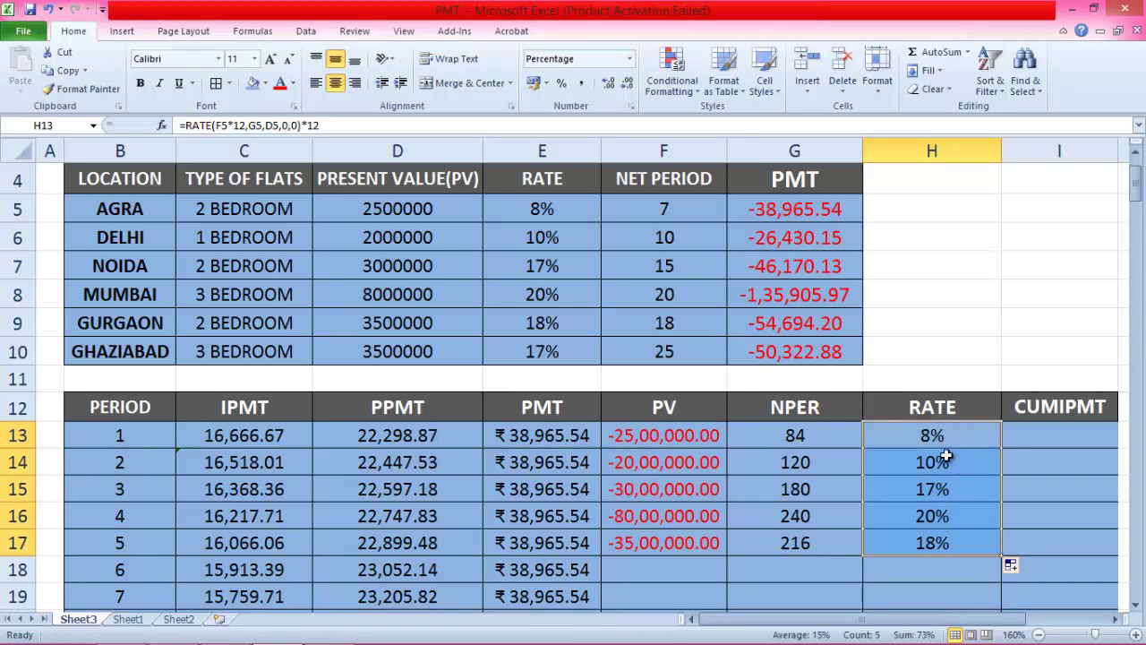
- Compare the copied rates in H14 and H15 with the 10% in E6, then return to the car-loan sheet
click(922, 464)
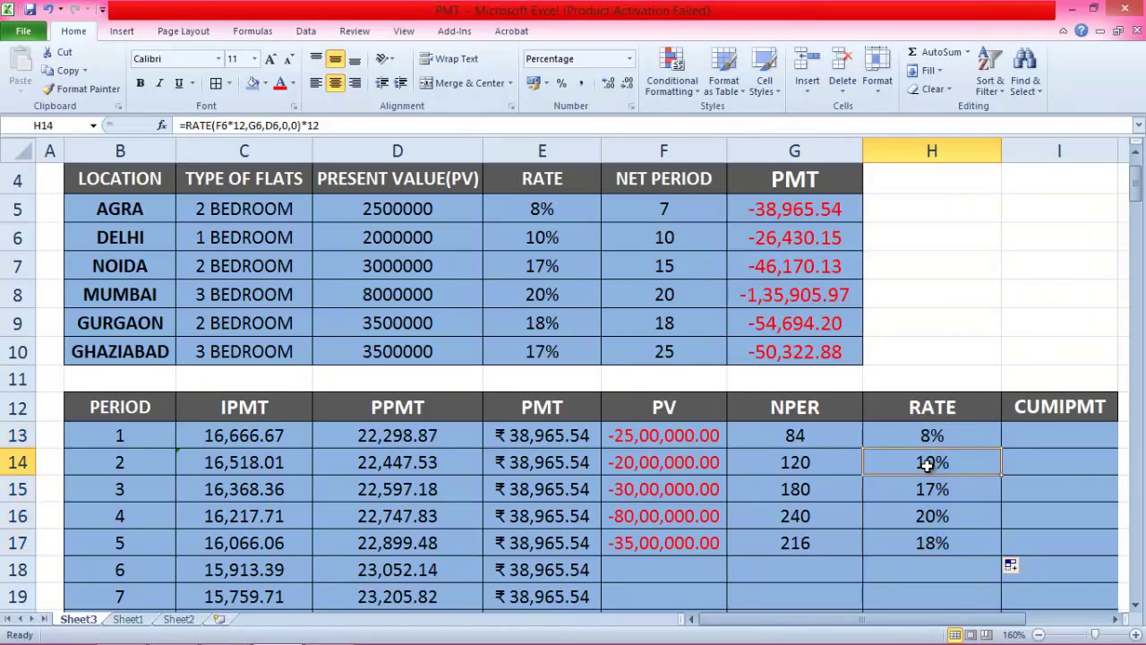
click(546, 244)
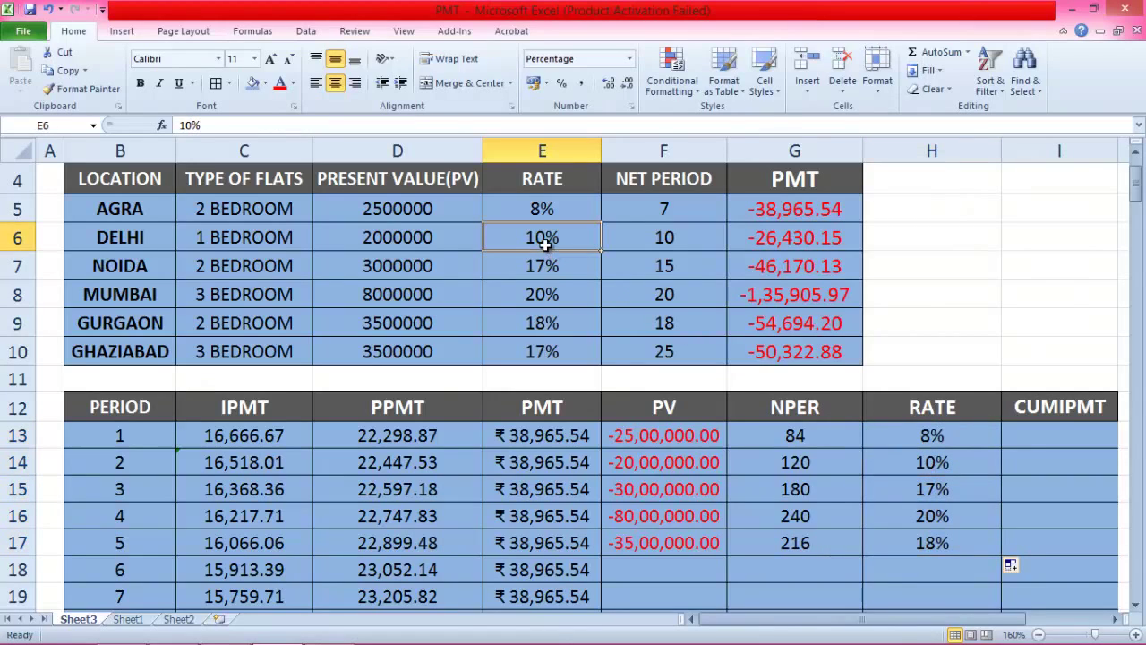
click(919, 489)
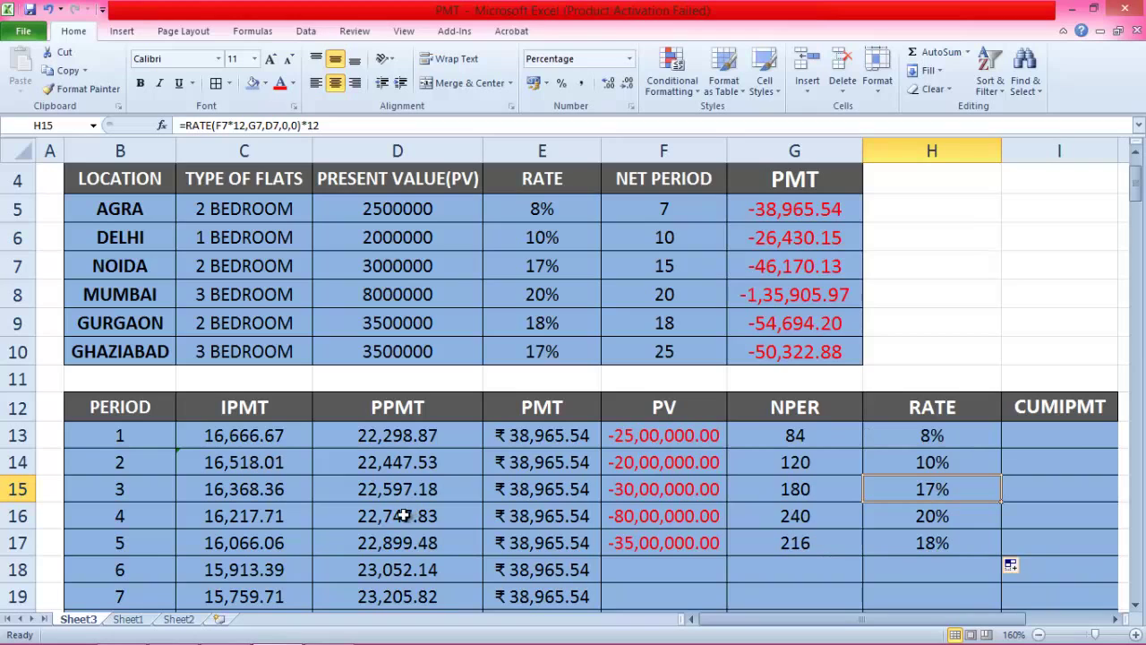
click(130, 619)
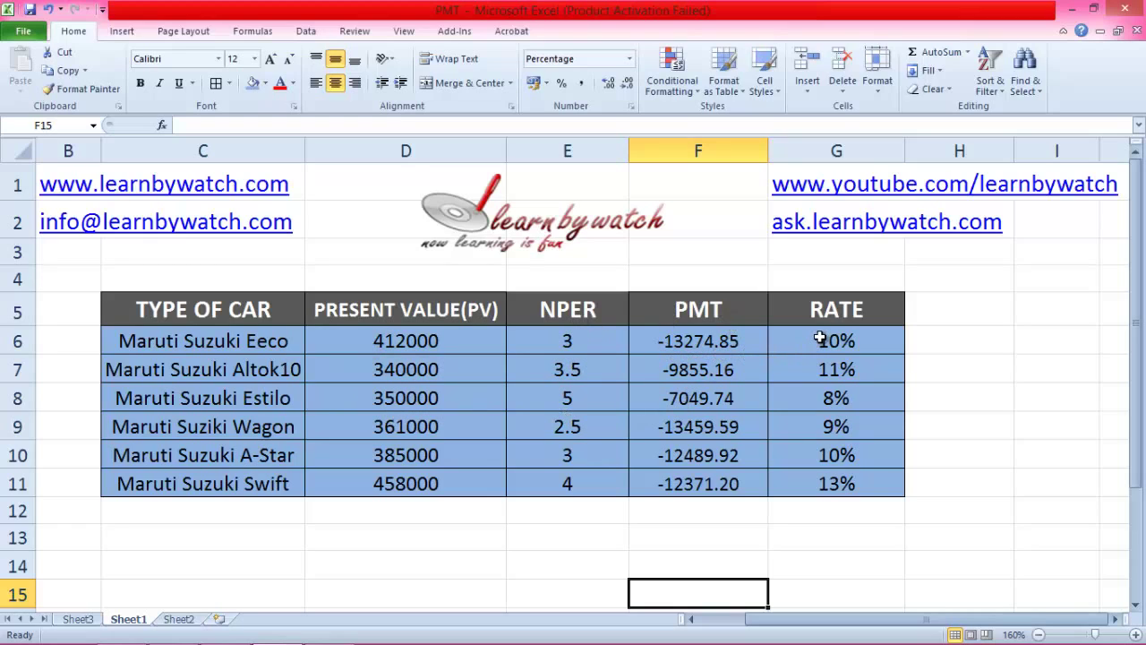
- Delete the old rates from the car table's RATE column G6:G11 and select G6
drag(819, 337, 842, 484)
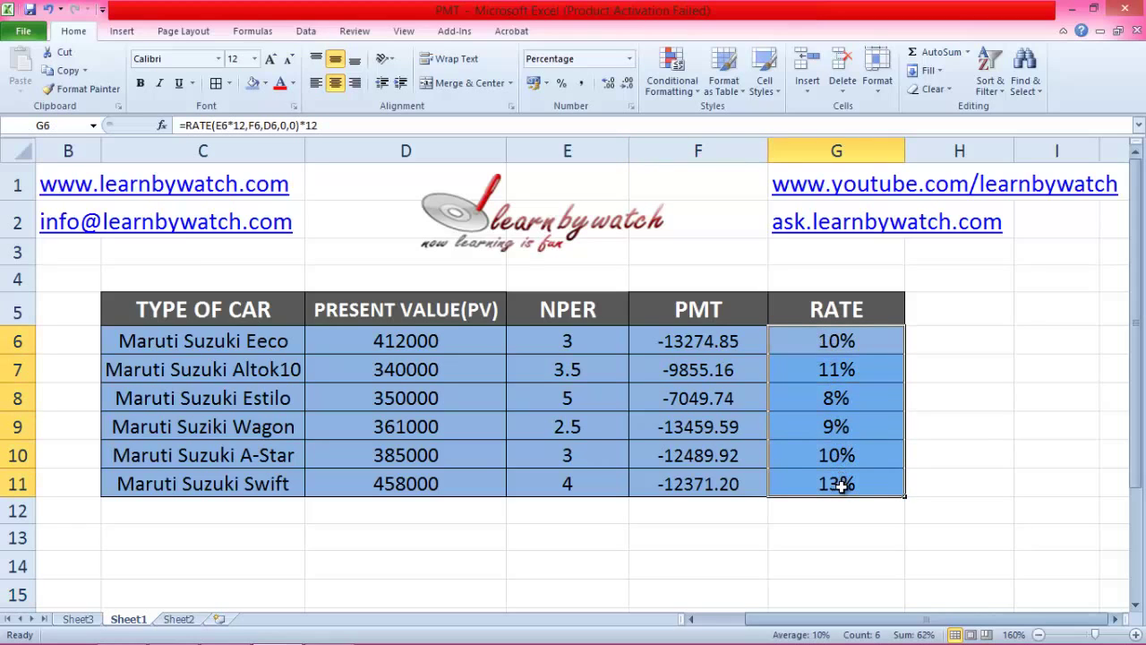
key(Delete)
click(819, 343)
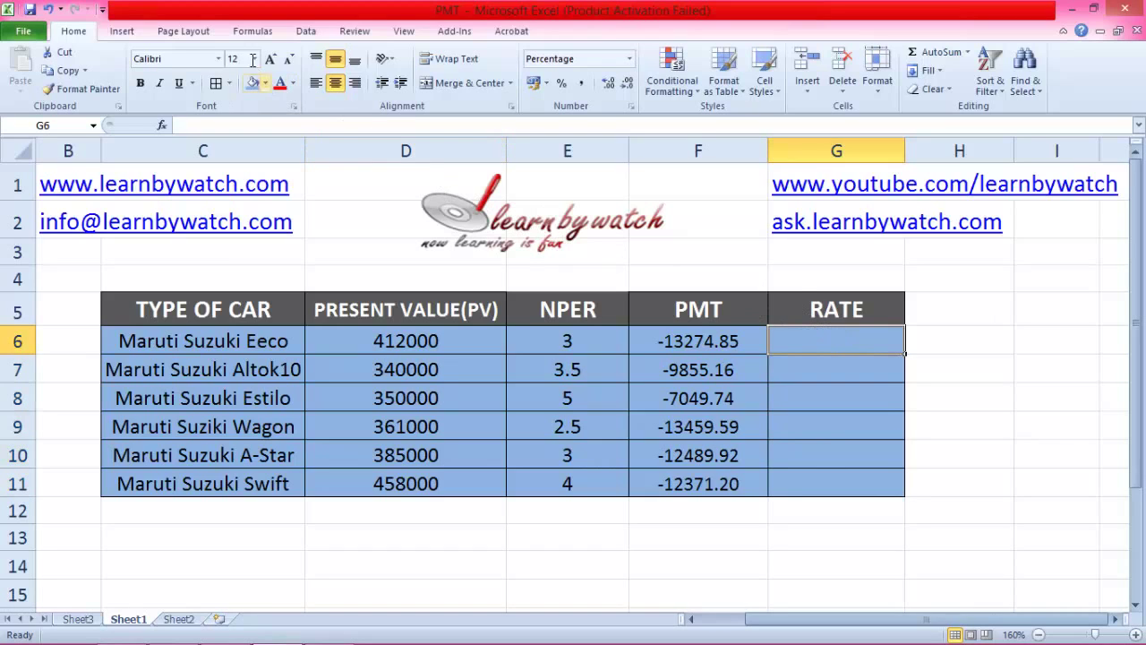
click(247, 32)
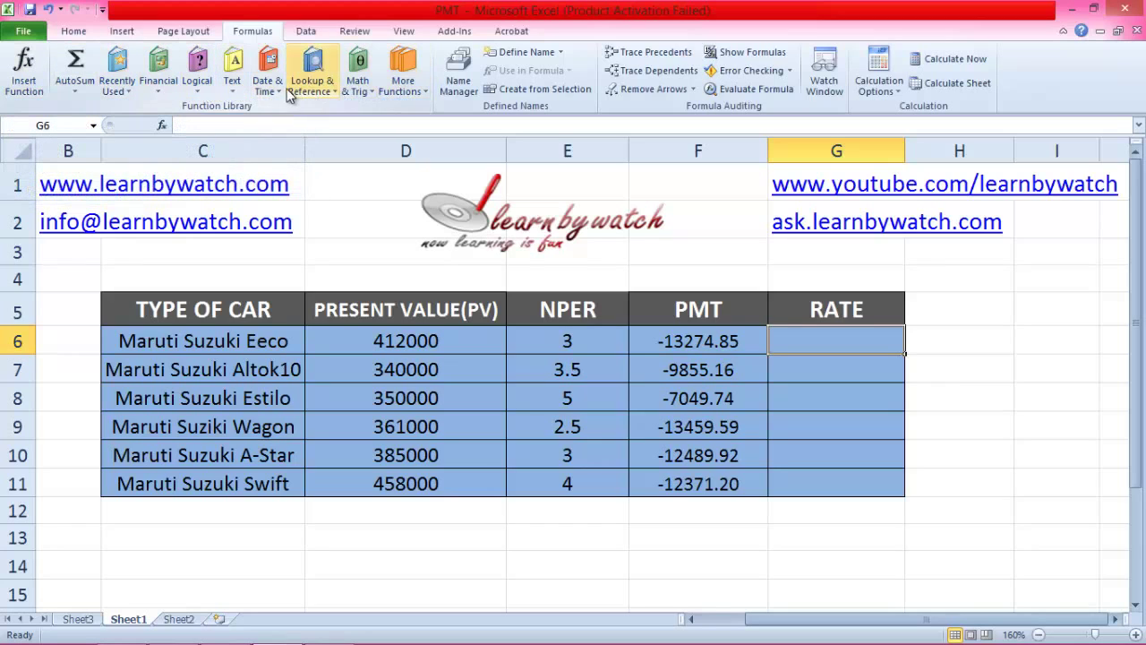
- Search the Insert Function dialog for the RATE function to use in G6
click(160, 86)
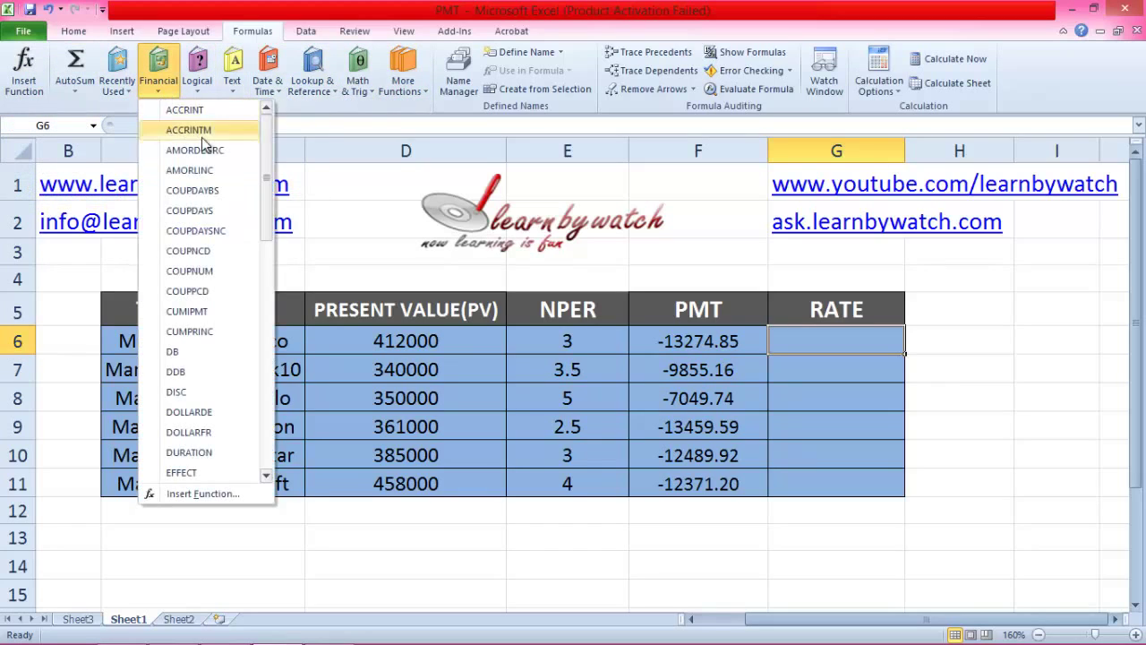
mouse_move(266, 160)
mouse_down()
mouse_move(264, 192)
mouse_move(267, 155)
mouse_up()
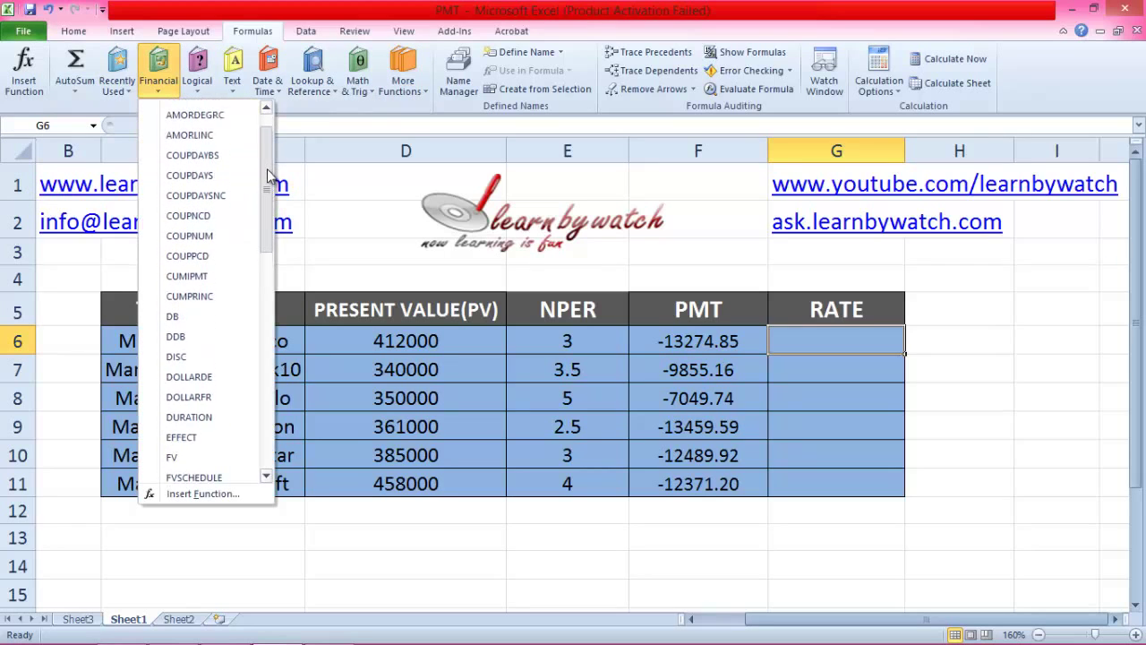
click(27, 83)
text(RATE)
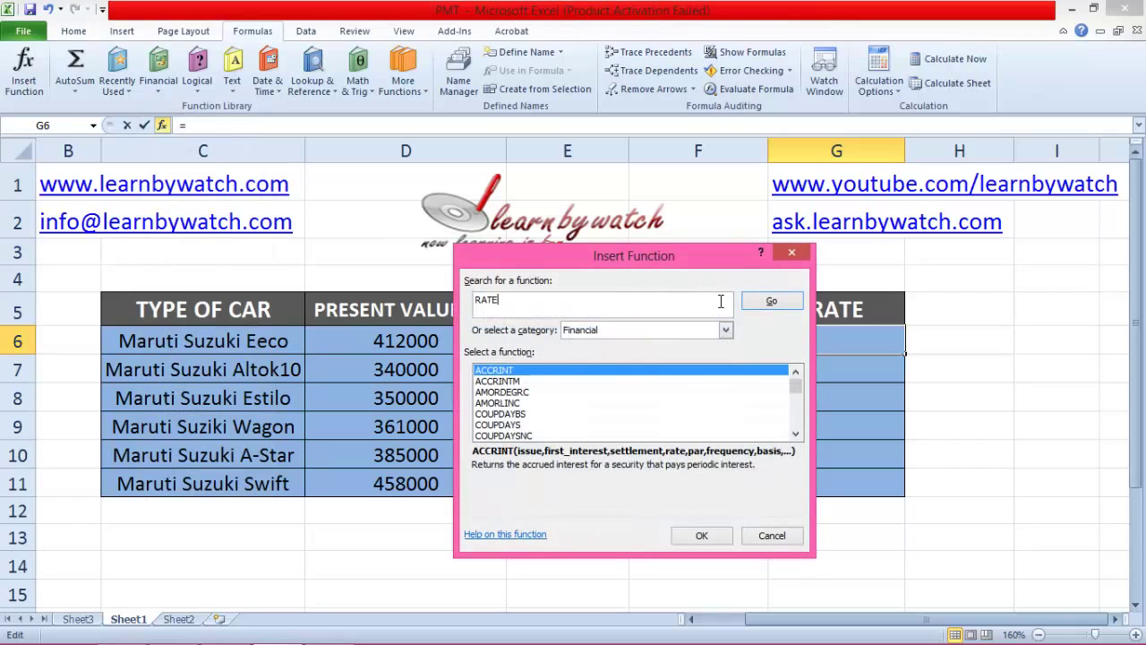
click(767, 303)
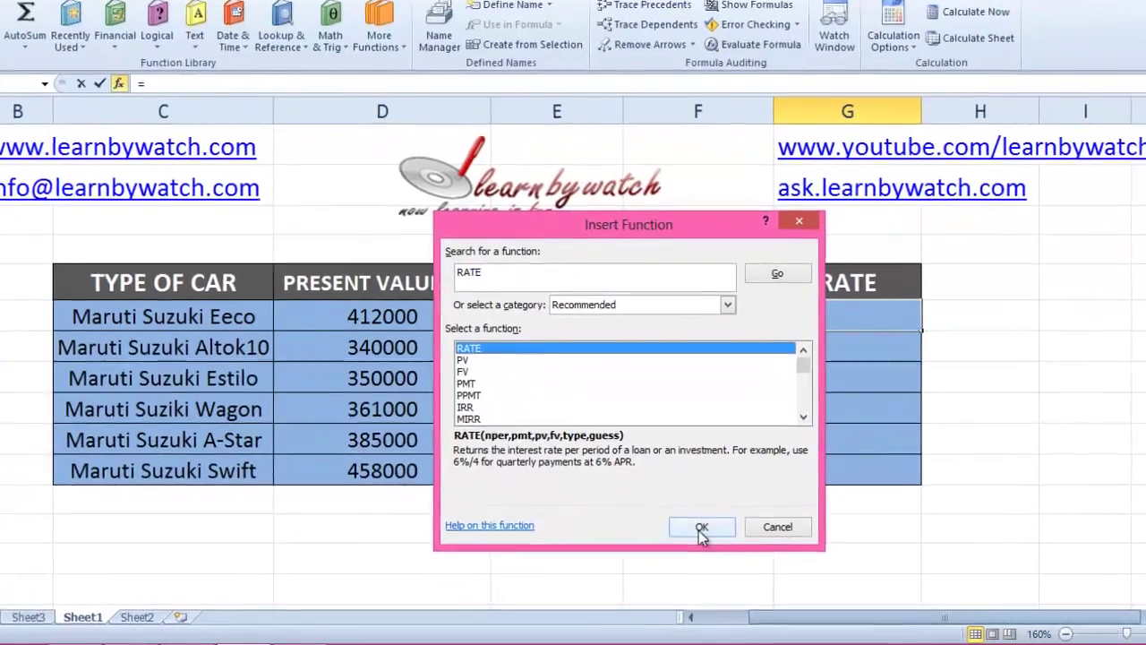
- Start RATE's arguments, move the dialog off the table, and set Nper to E6*12
click(702, 534)
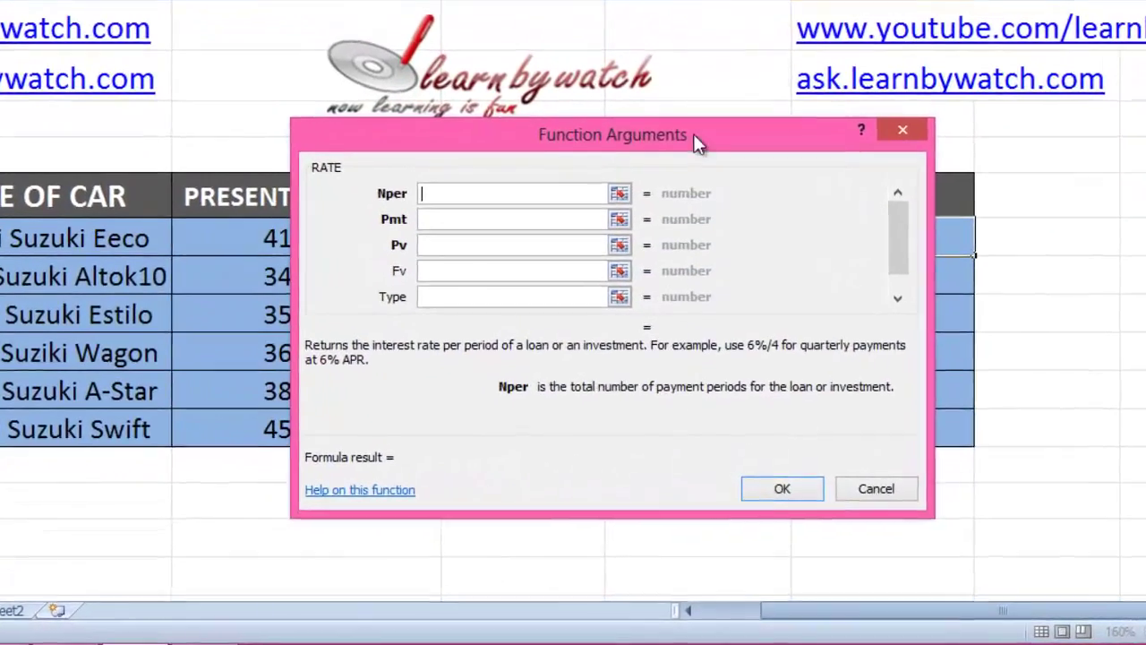
drag(694, 139, 707, 233)
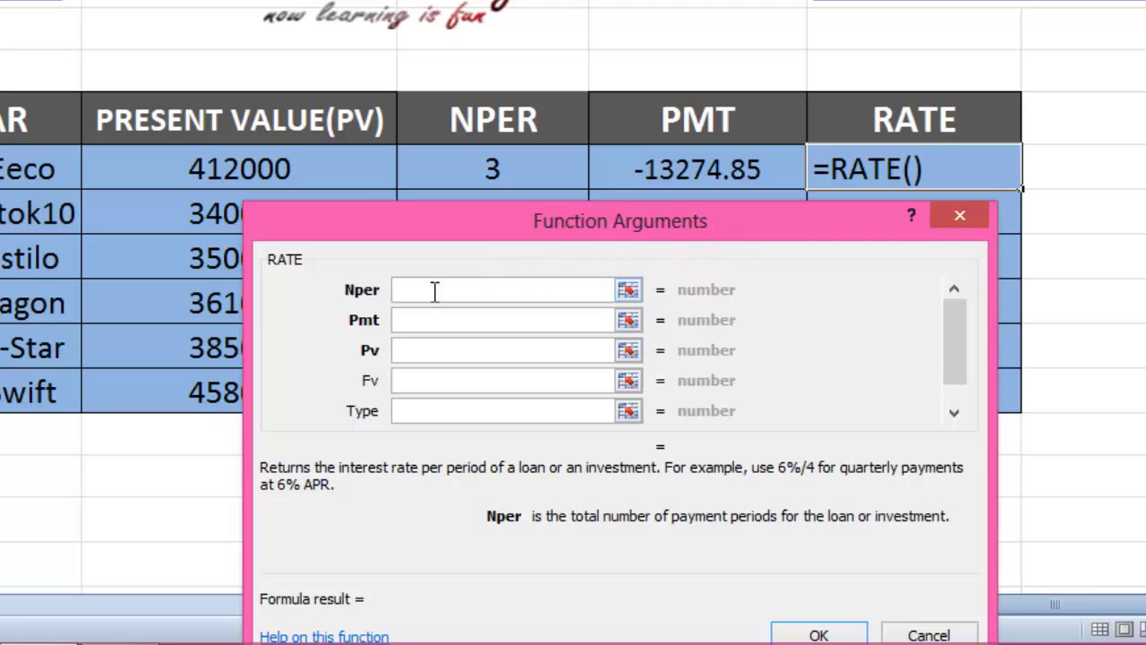
drag(594, 226, 604, 260)
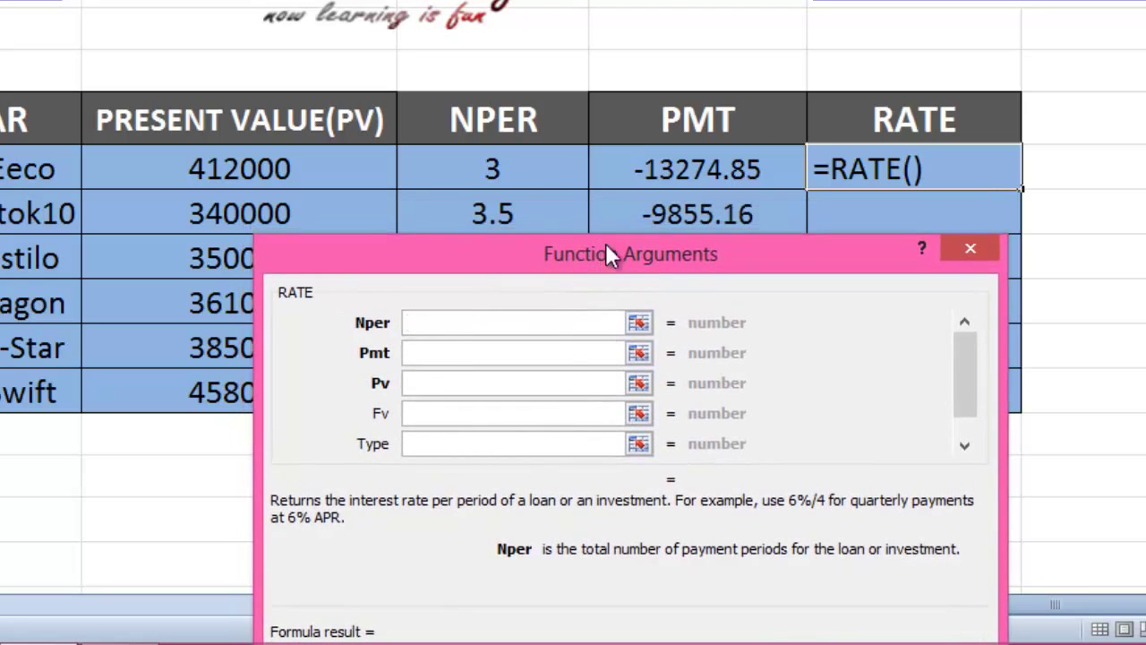
click(484, 166)
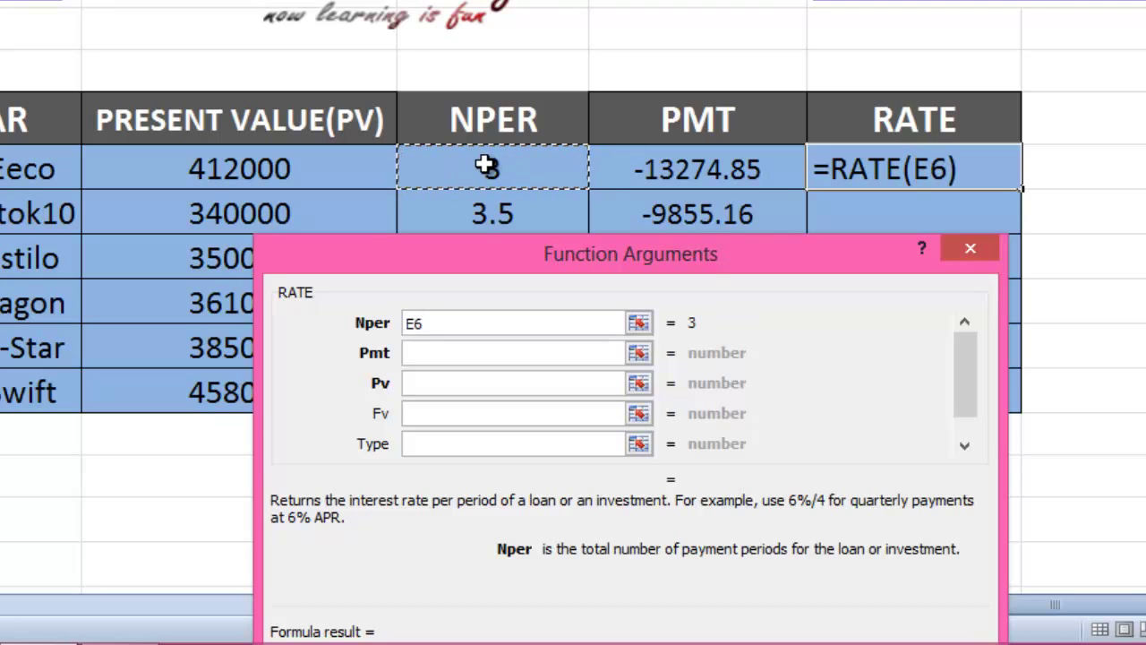
text(*12)
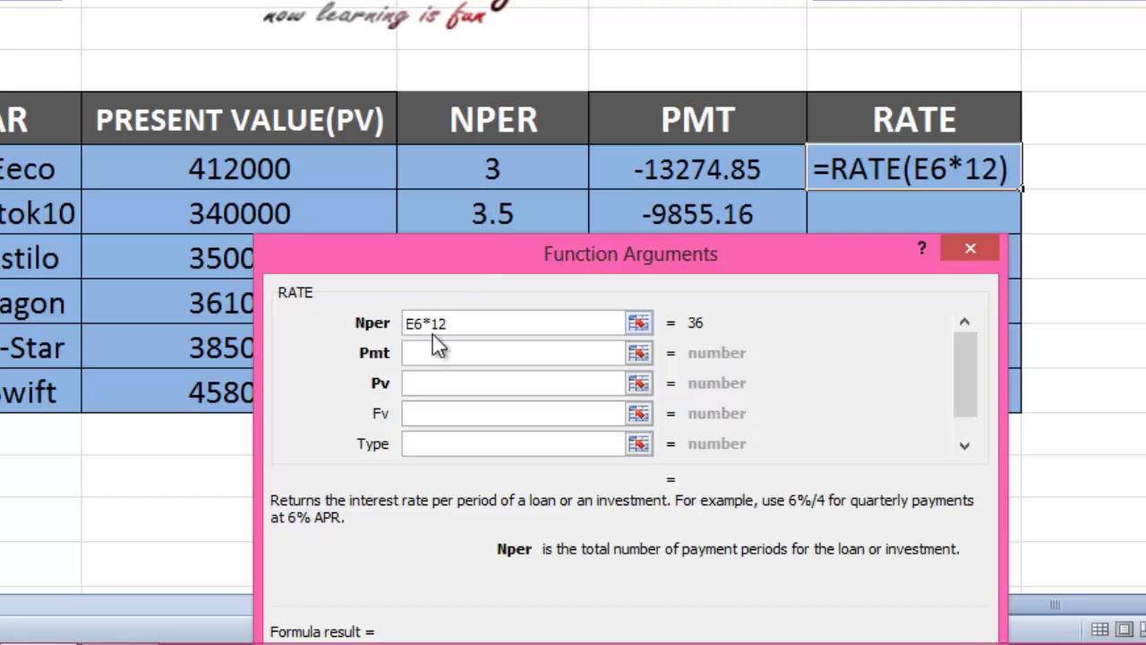
- Set Pmt to F6, Pv to D6, Fv 0 and Type 0, and confirm the formula
click(431, 354)
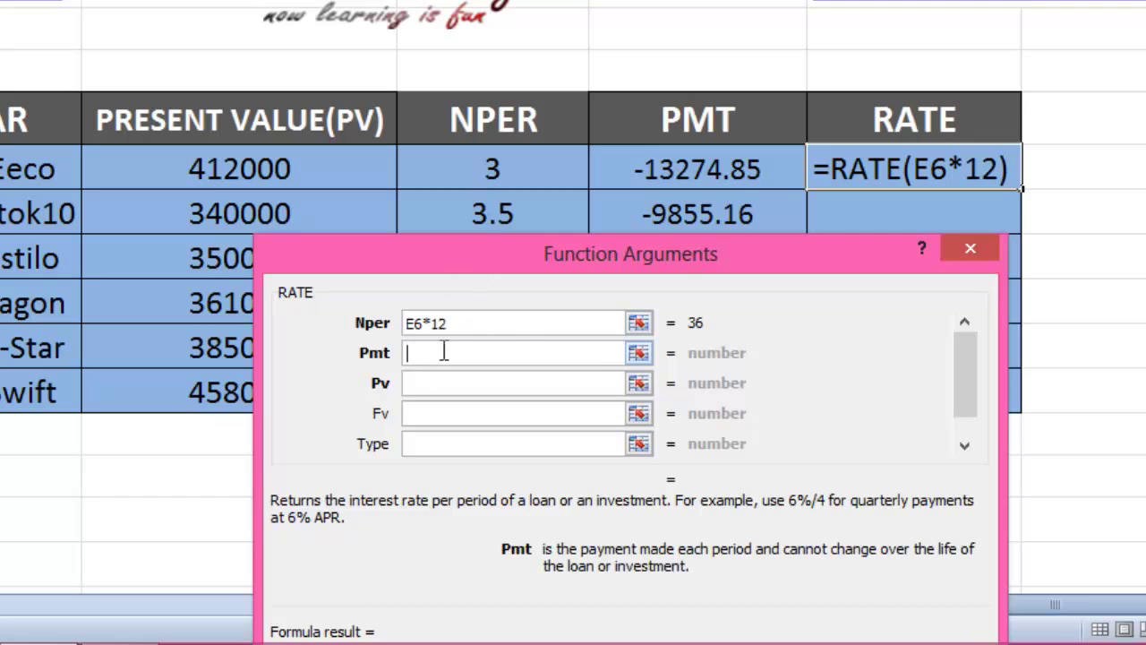
click(697, 174)
click(414, 381)
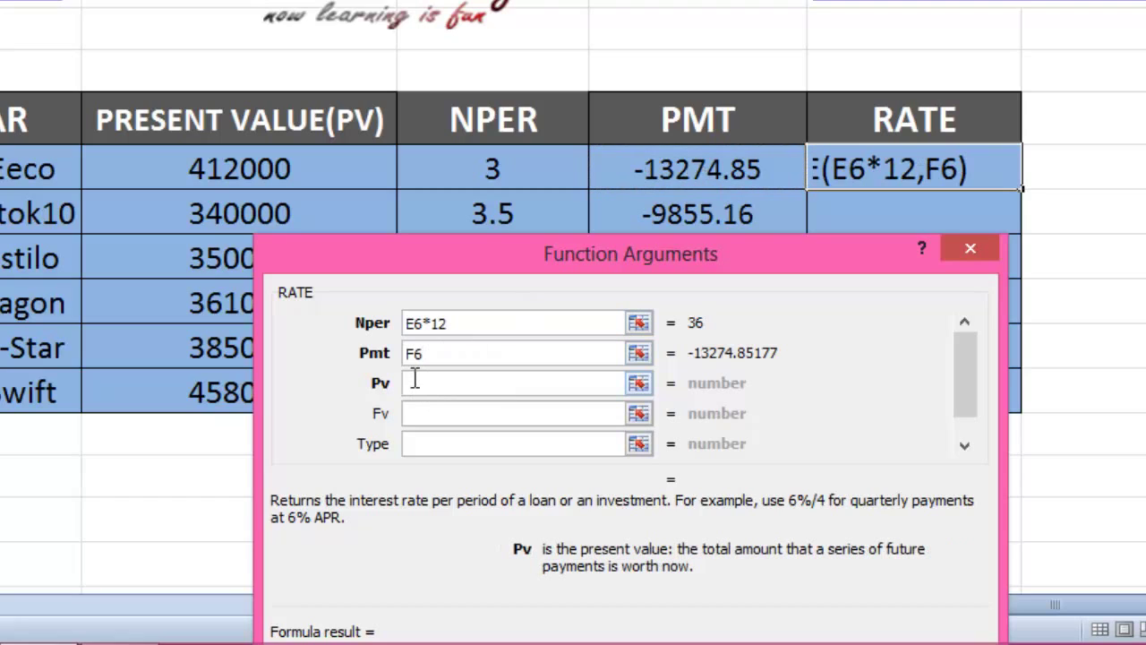
click(243, 175)
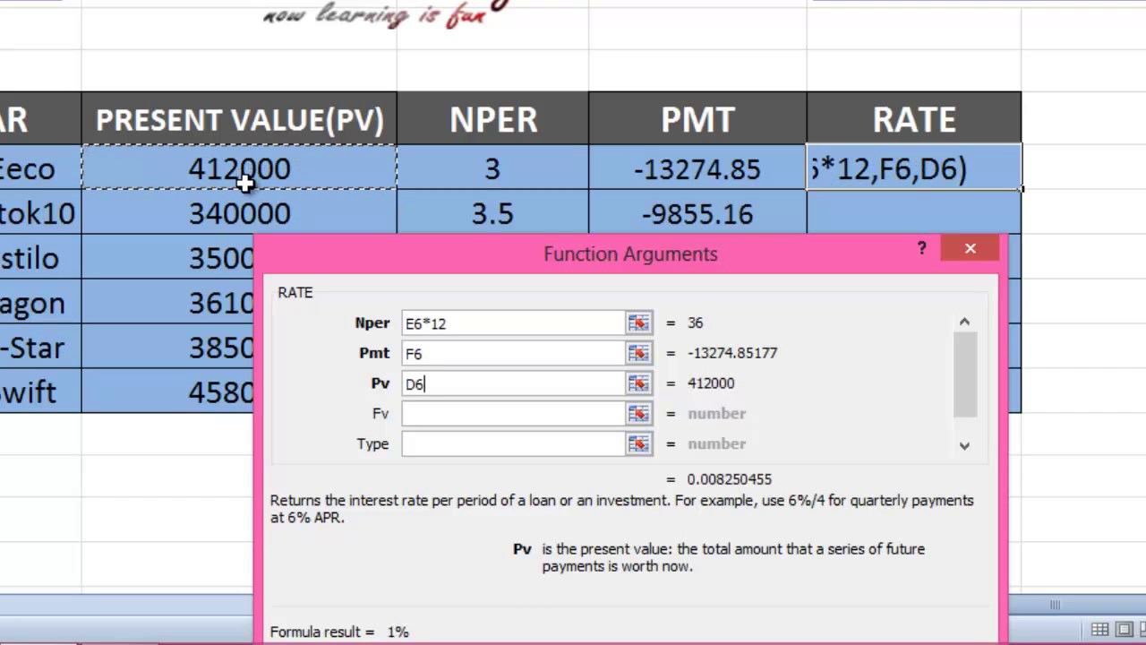
click(419, 414)
text(0)
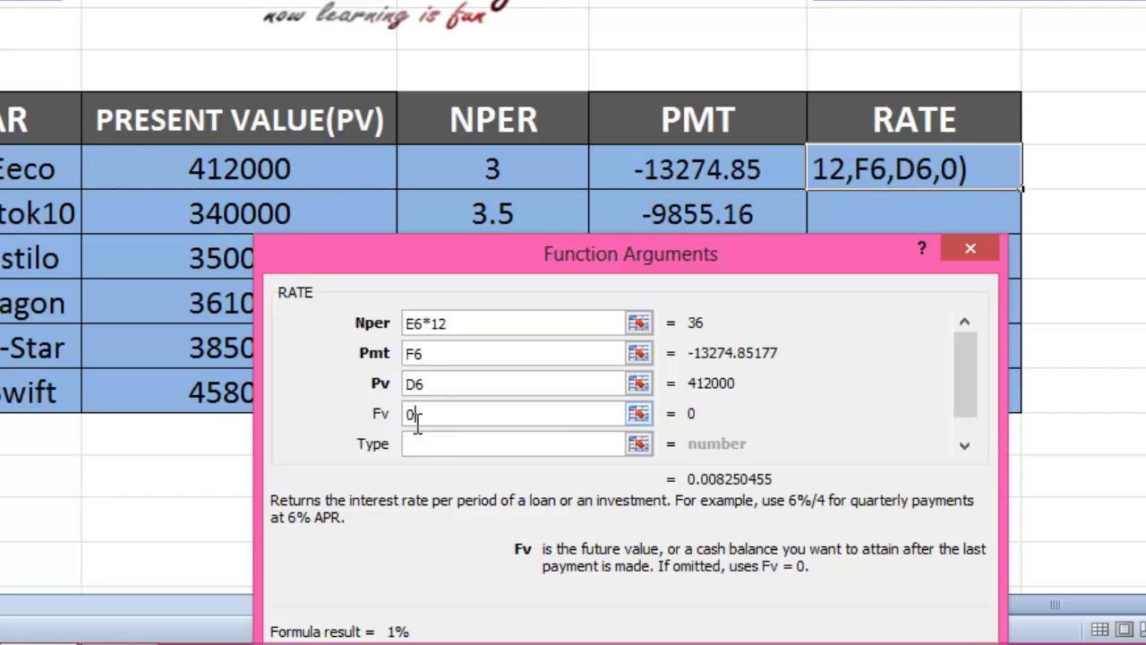
click(413, 444)
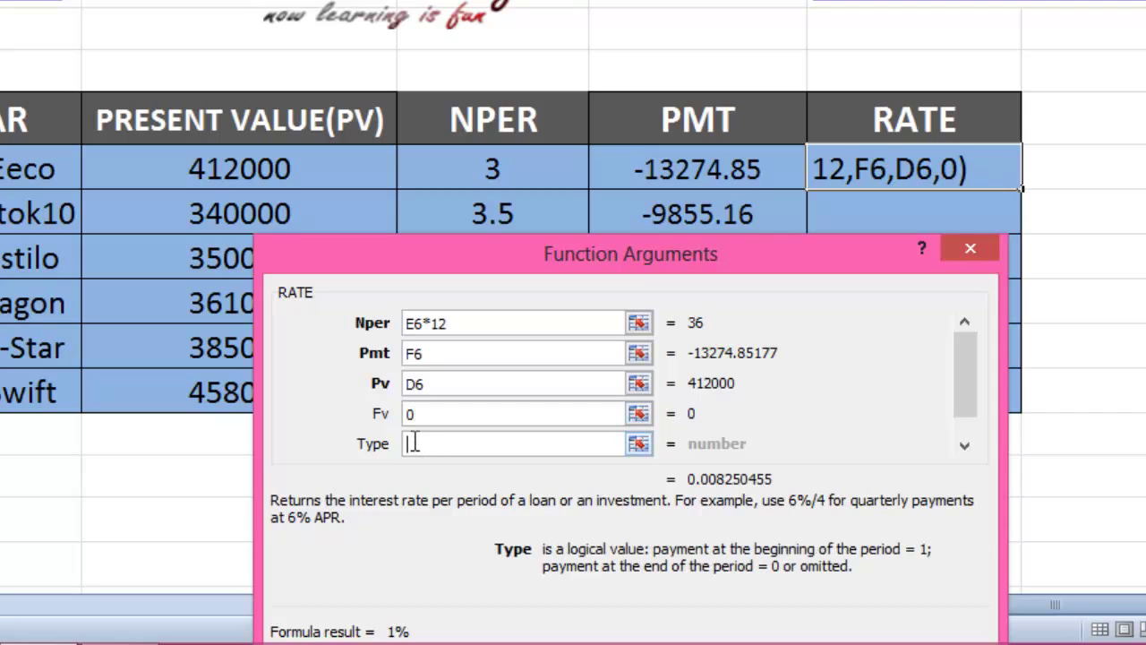
text(0)
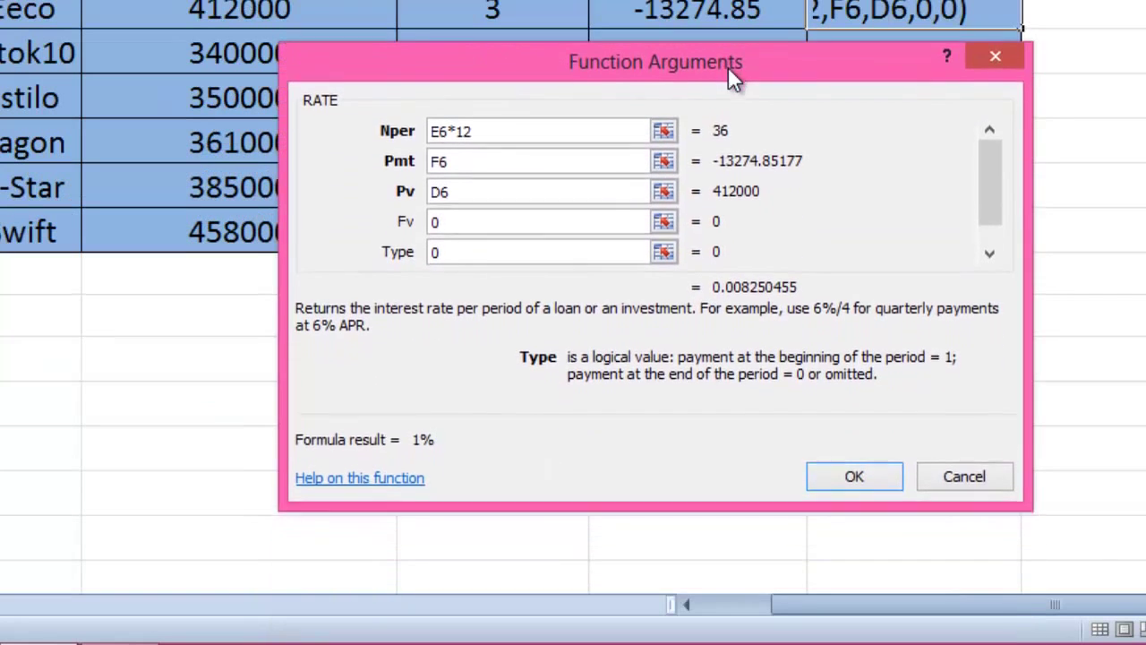
click(852, 475)
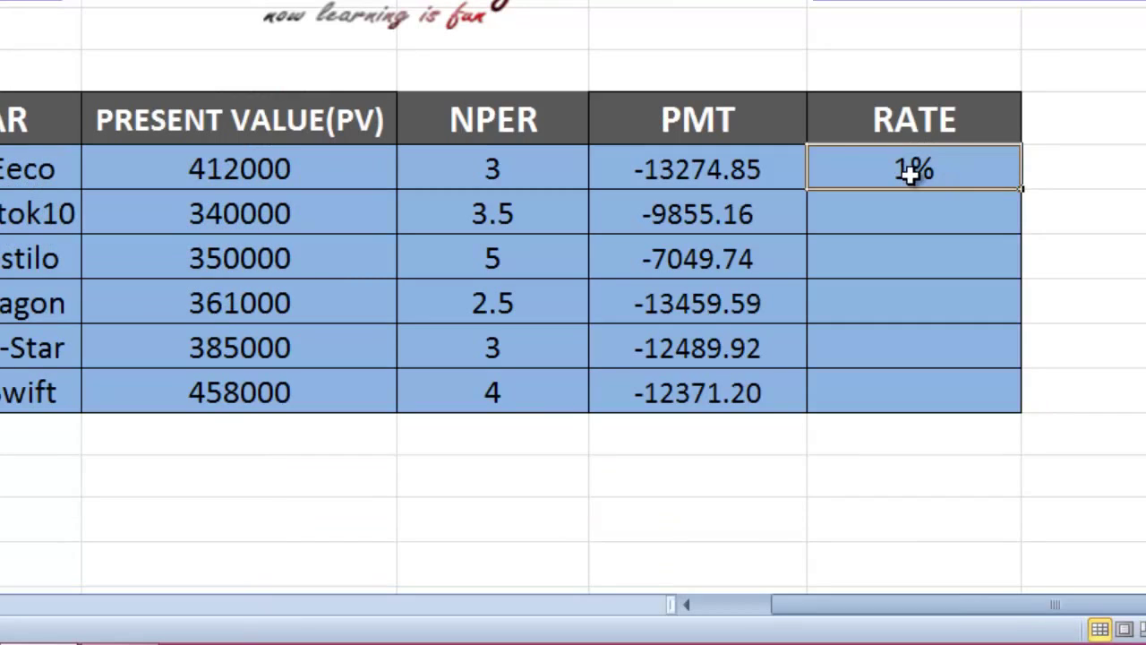
- Append *12 to G6's RATE formula so it shows the 10% annual rate
double_click(914, 172)
click(1088, 171)
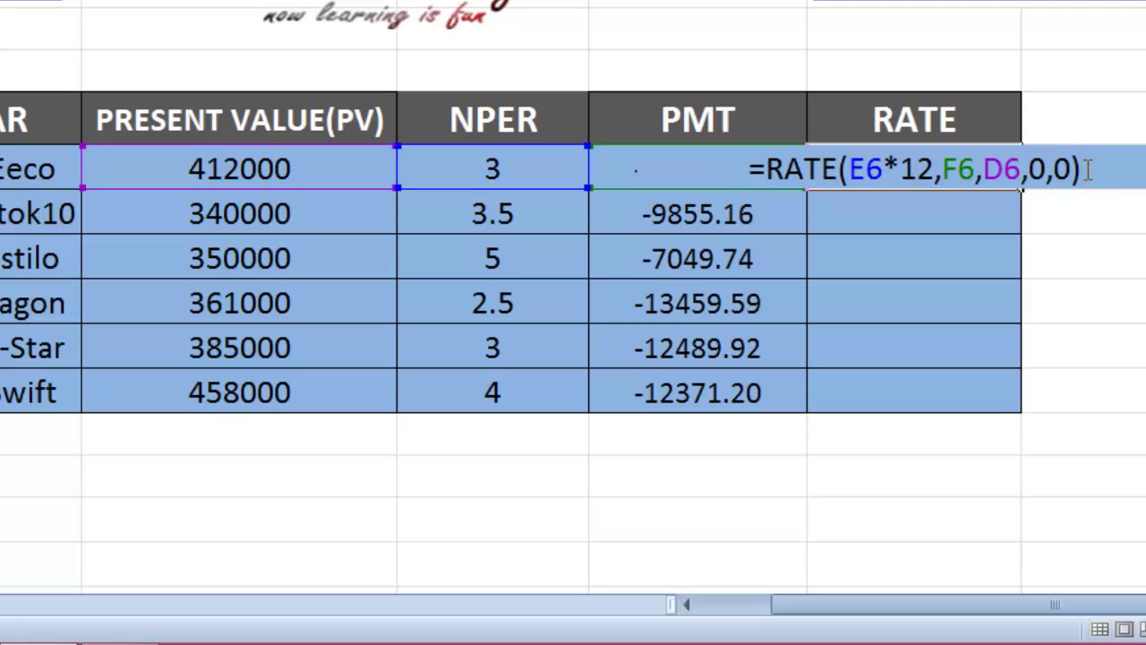
text(*)
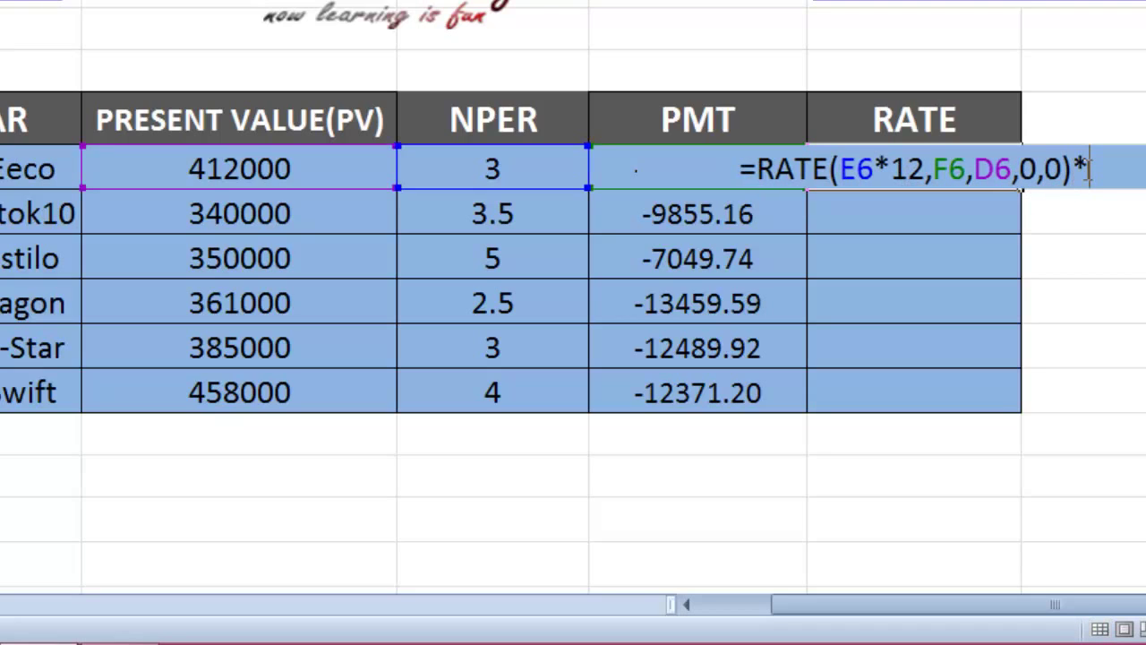
text(12)
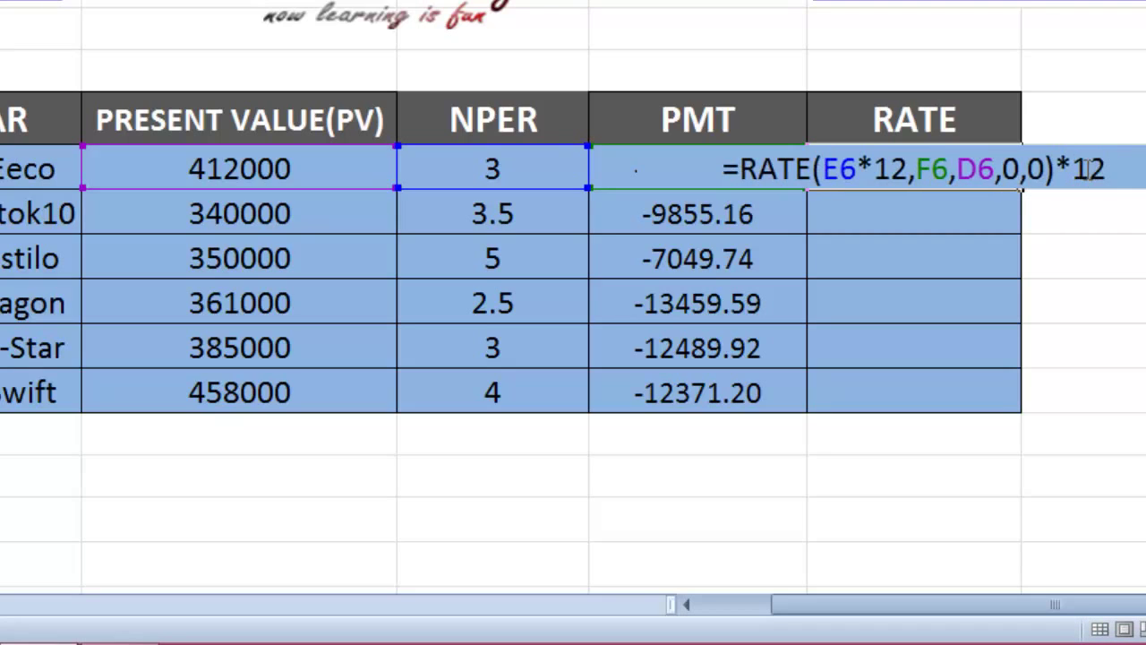
key(Return)
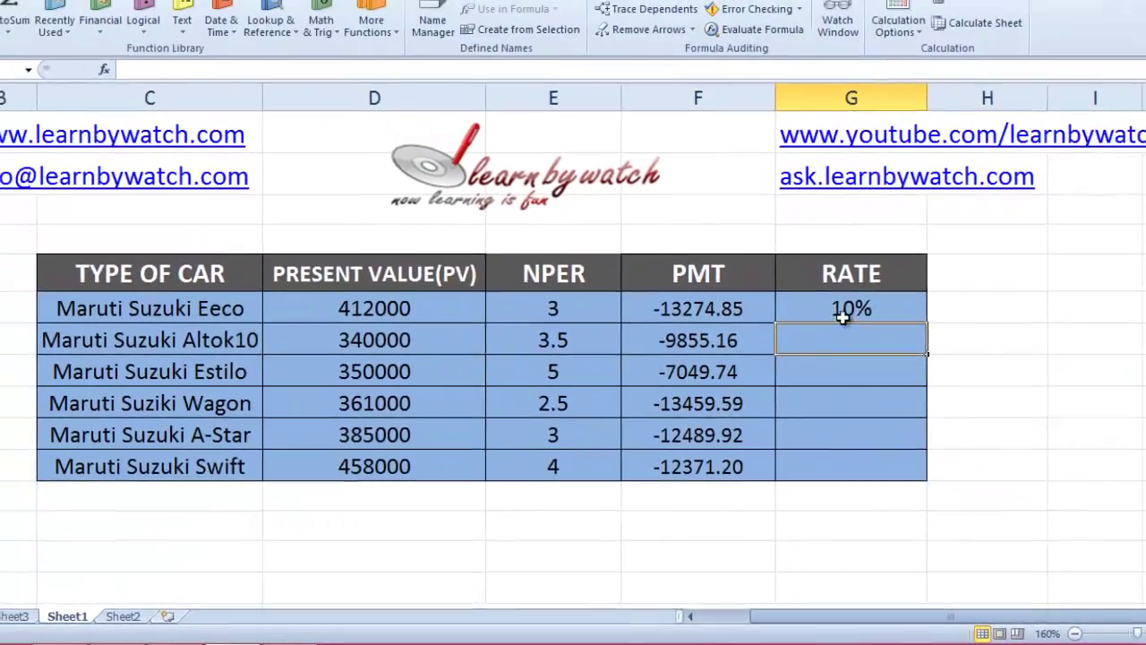
- Copy G6's annual-rate formula down through G11, then switch to Sheet3
click(859, 340)
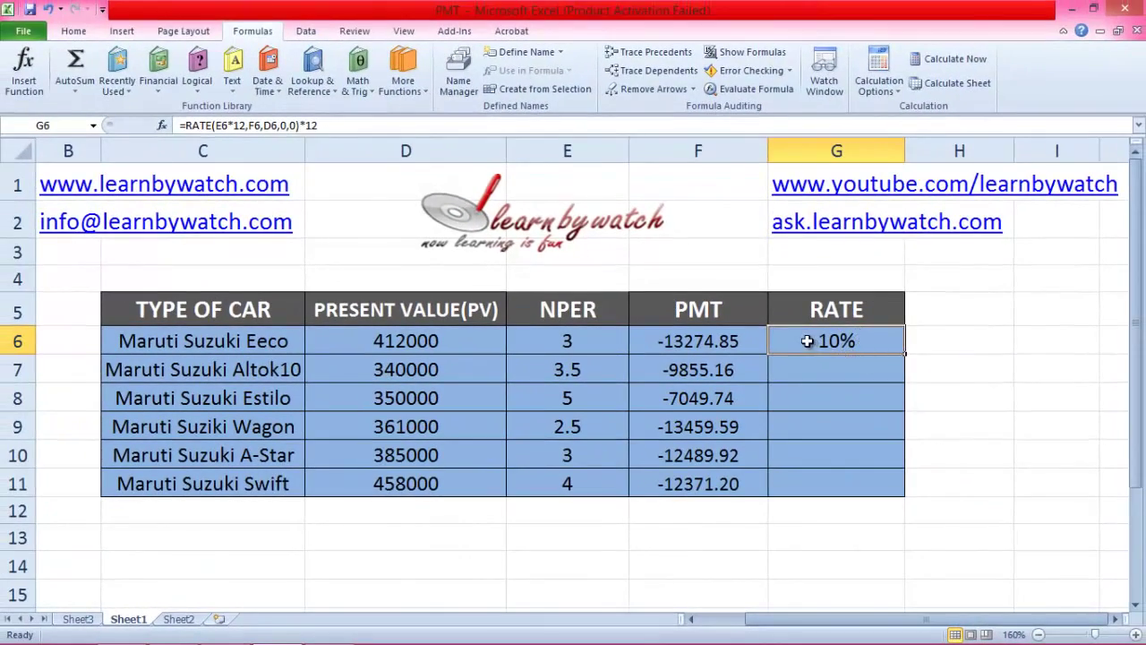
drag(905, 355, 906, 490)
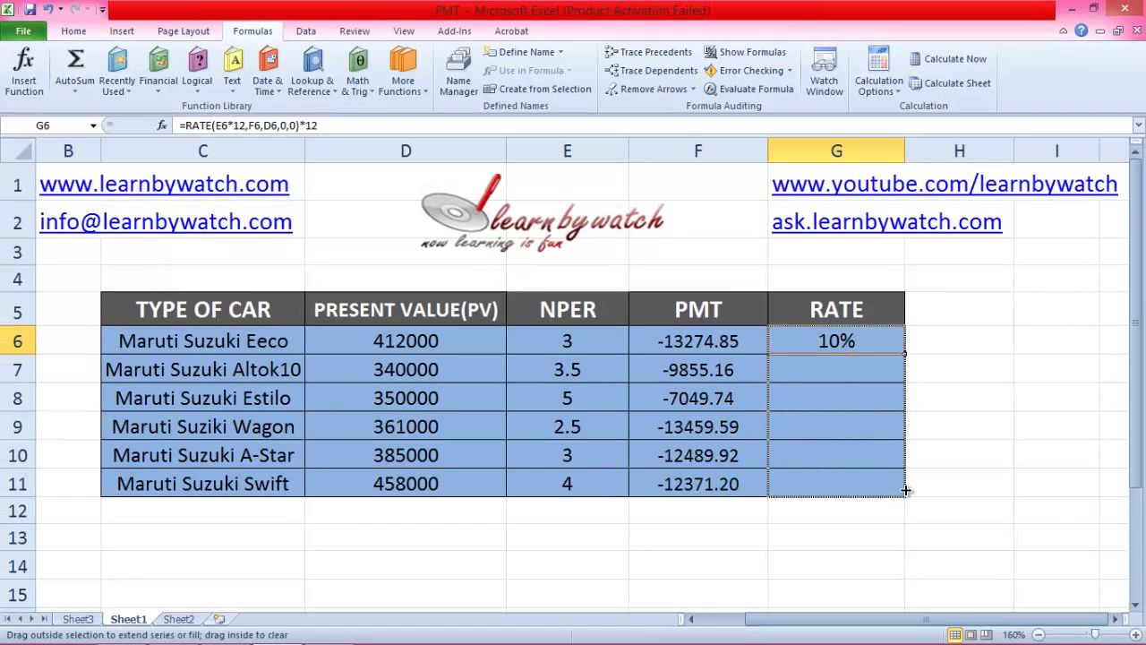
drag(905, 490, 905, 490)
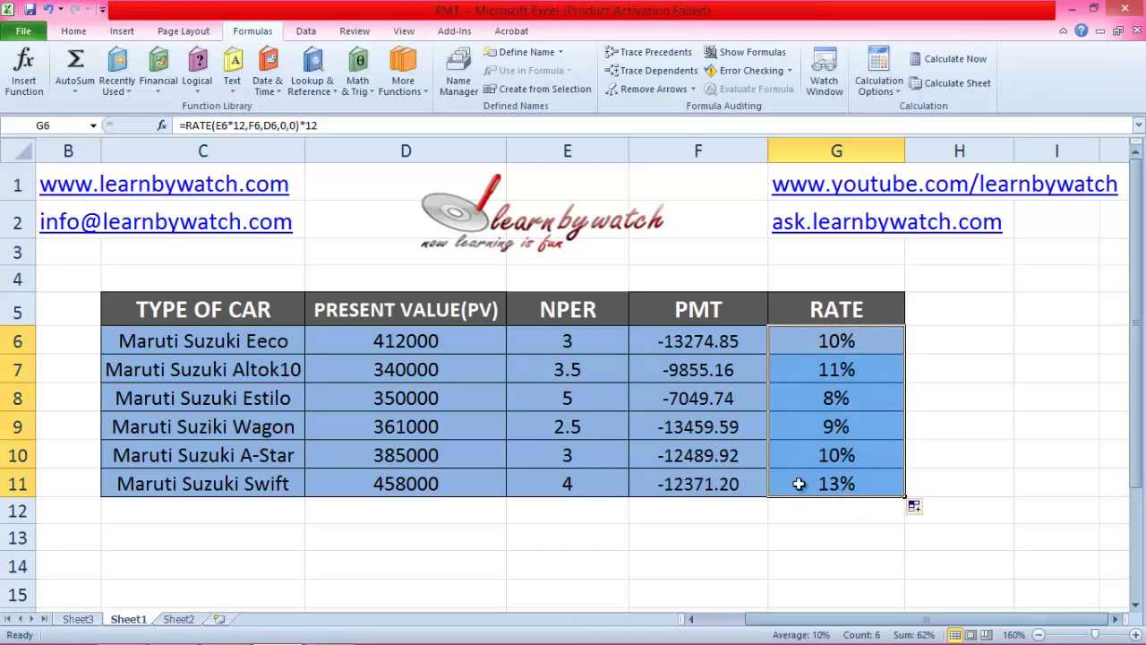
click(78, 619)
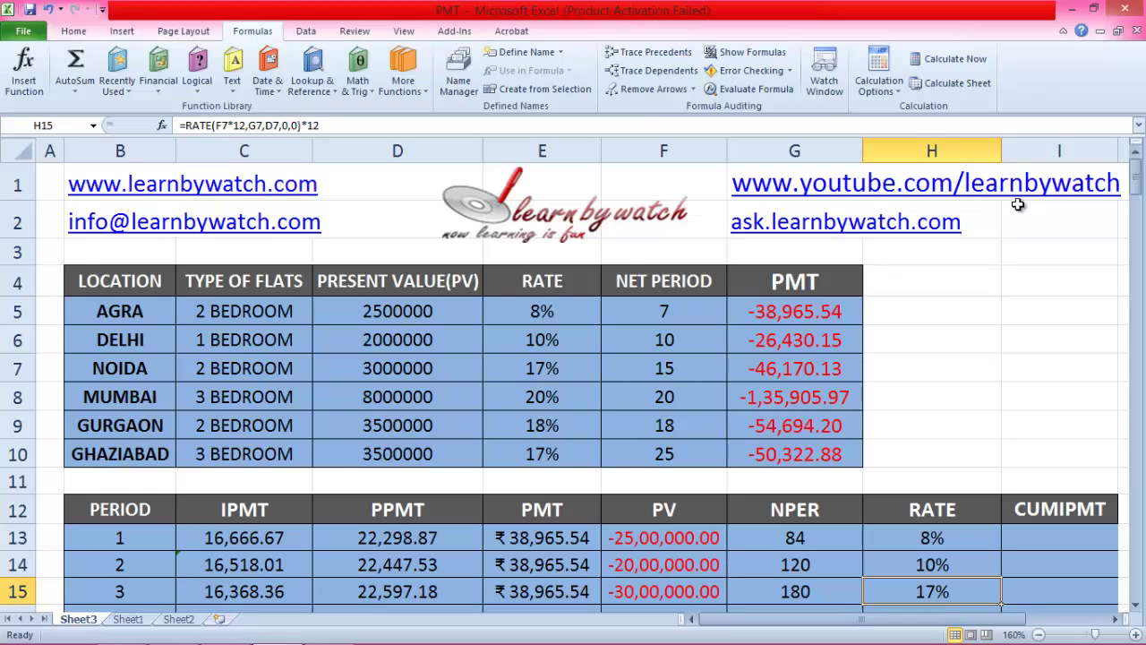
scroll(978, 448, down, 1)
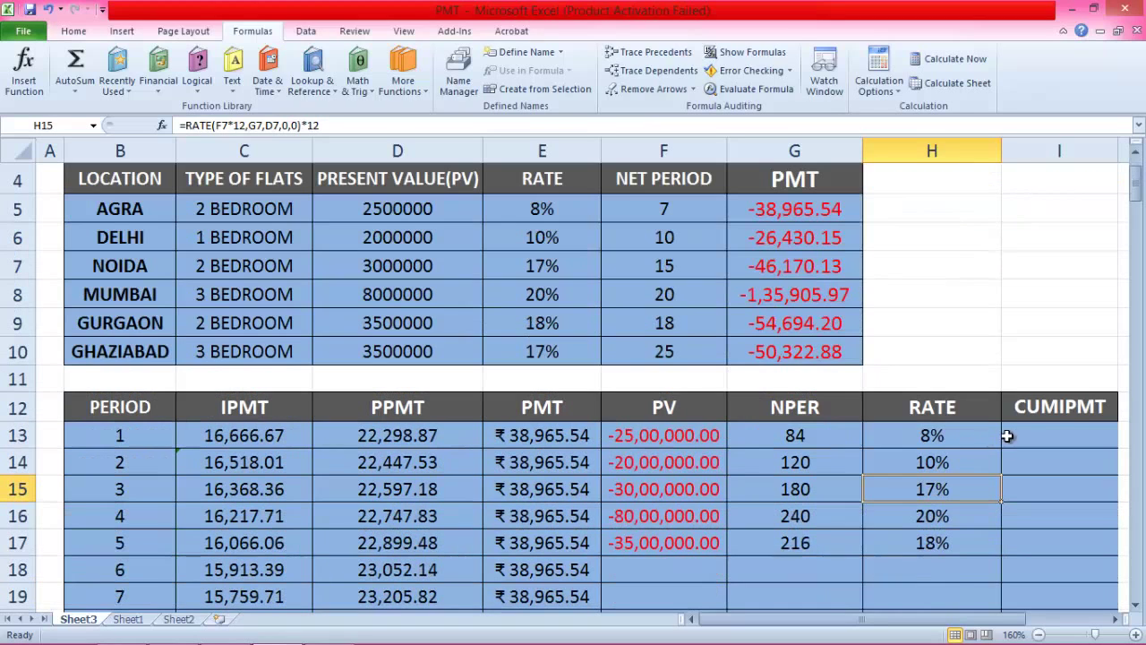